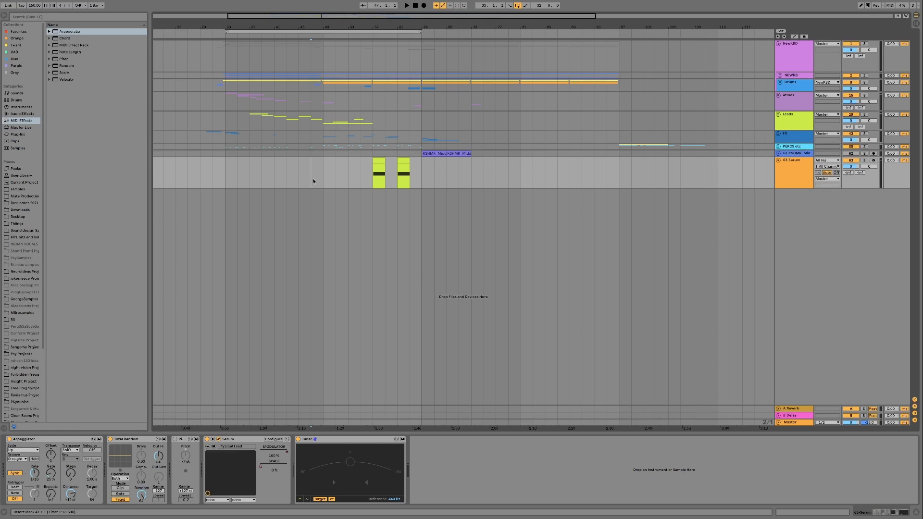
# Step: Play back the arrangement and audition the two green clips on the existing Serum track
pyautogui.press('space')
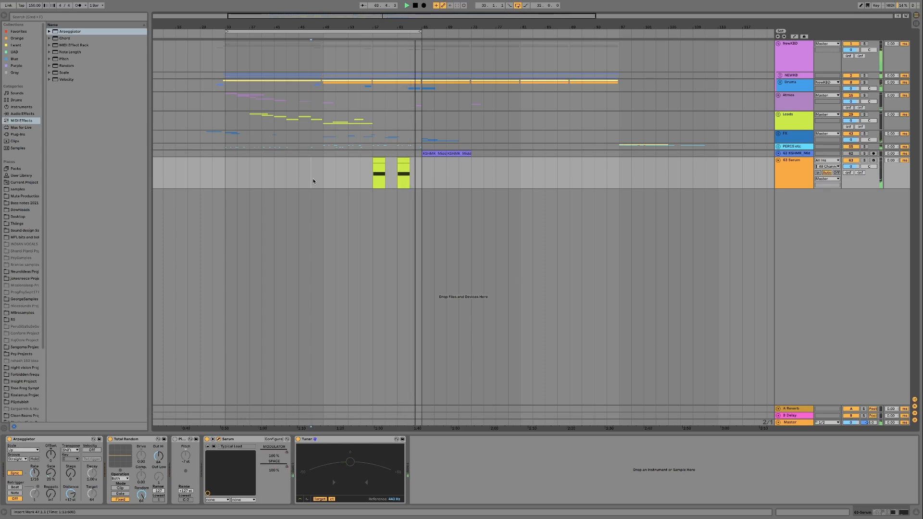
pyautogui.click(380, 161)
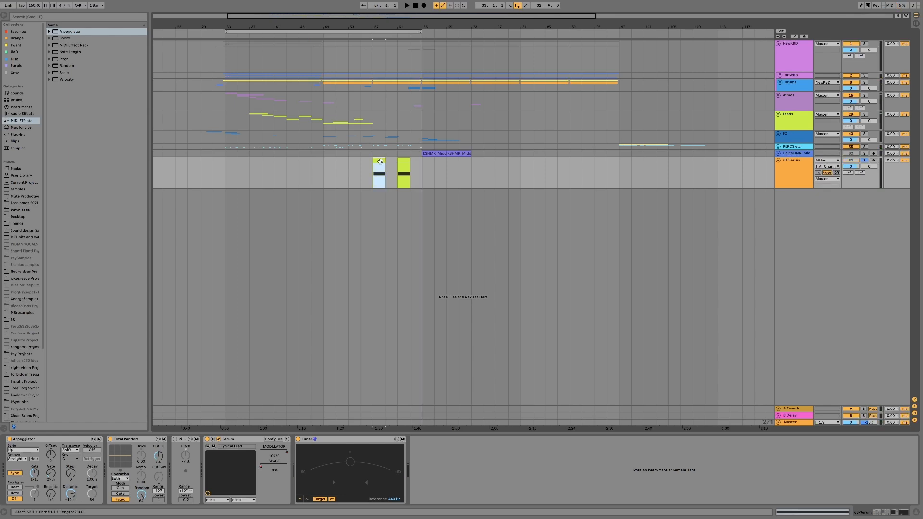
pyautogui.press('space')
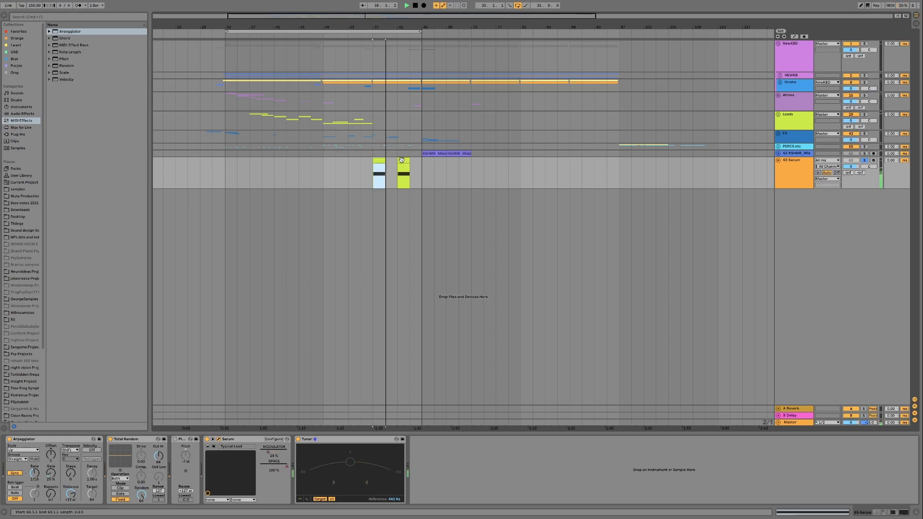
pyautogui.click(401, 160)
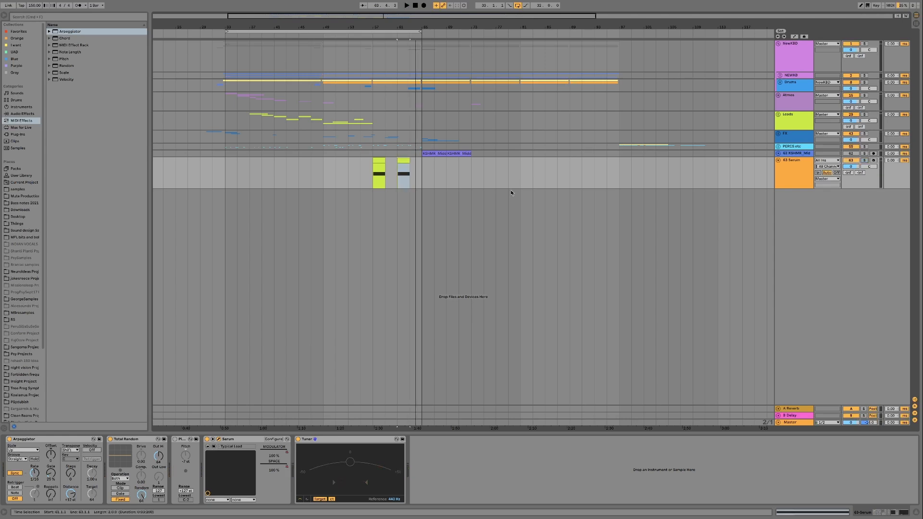
# Step: Insert a new MIDI track below the Serum track and create a 16-bar MIDI clip on it from bar 65 to bar 81
pyautogui.click(447, 183)
pyautogui.click(422, 179)
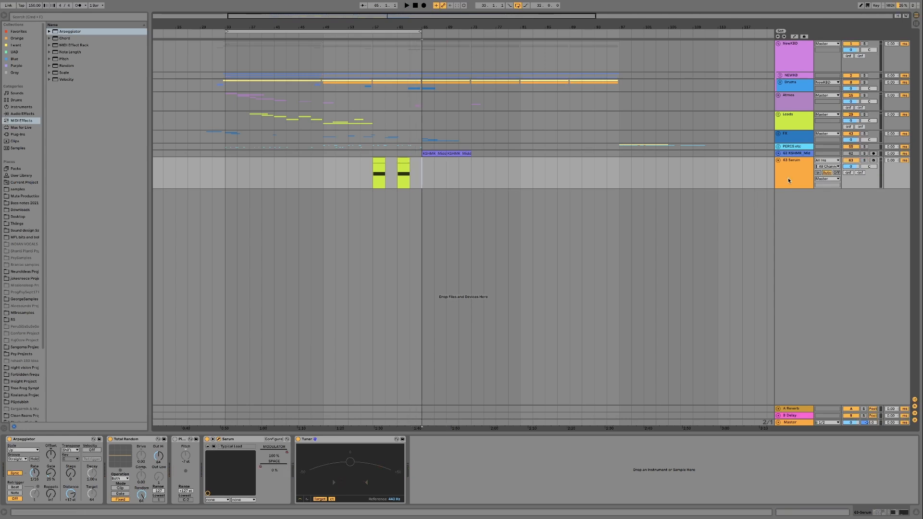
pyautogui.press('super+shift+t')
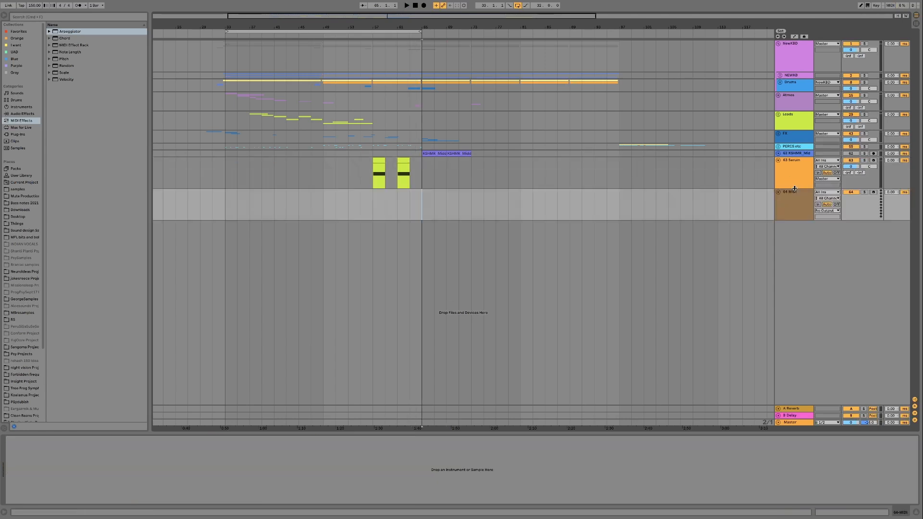
pyautogui.moveTo(428, 209); pyautogui.dragTo(523, 205)
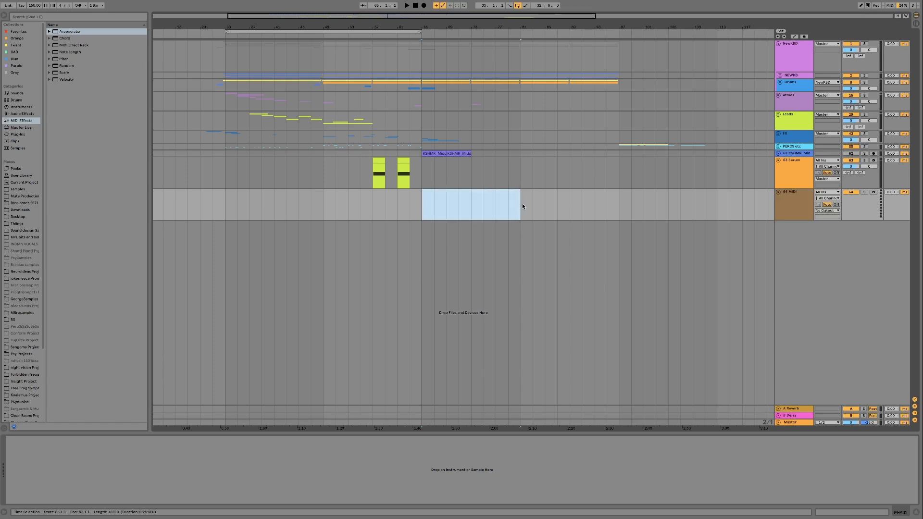
pyautogui.press('super+shift+m')
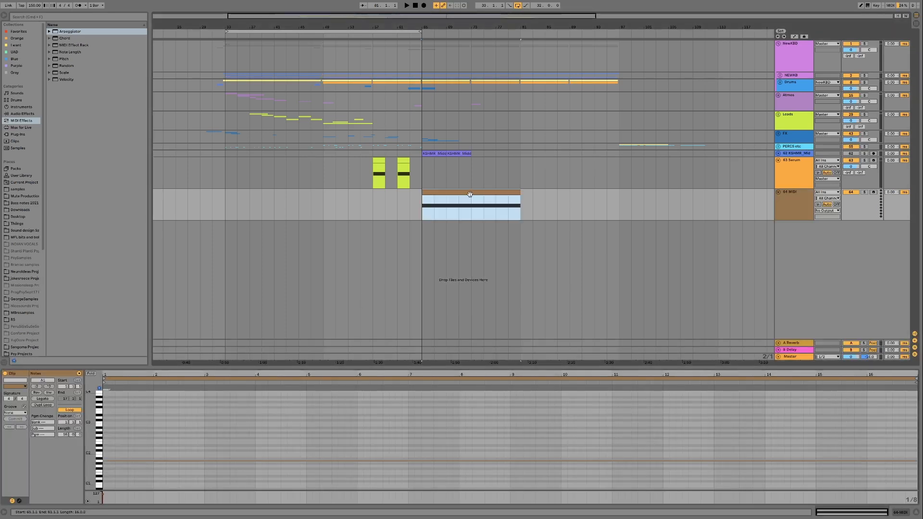
# Step: Load the Serum synth onto the new MIDI track
pyautogui.click(790, 208)
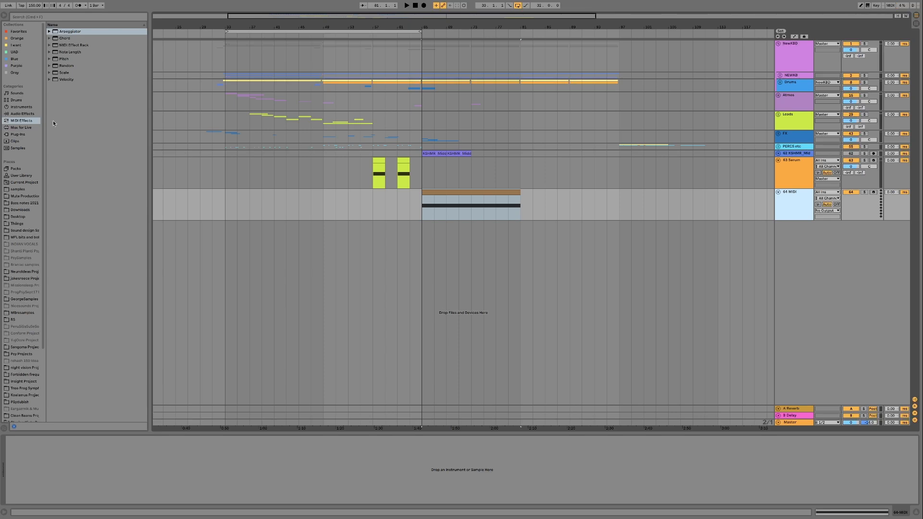
pyautogui.click(19, 66)
pyautogui.doubleClick(65, 333)
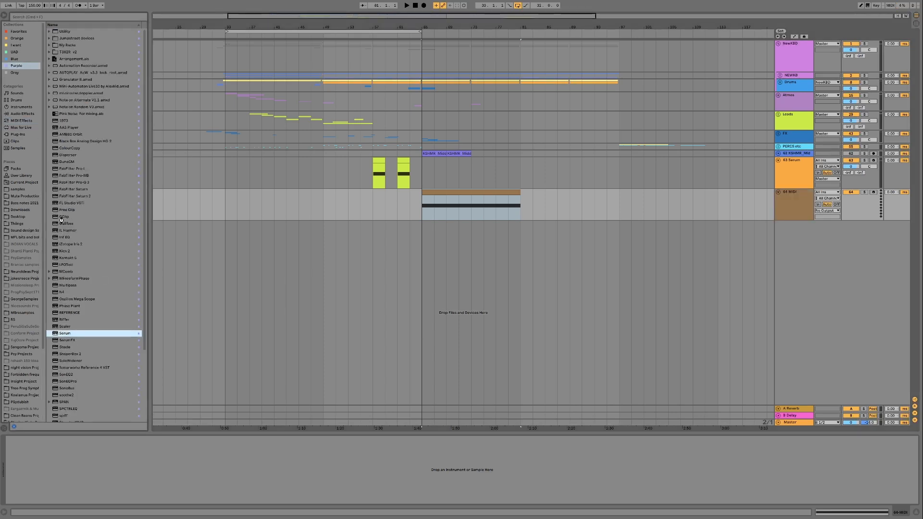
# Step: Add an Arpeggiator in front of Serum on the new track and deactivate it
pyautogui.click(22, 120)
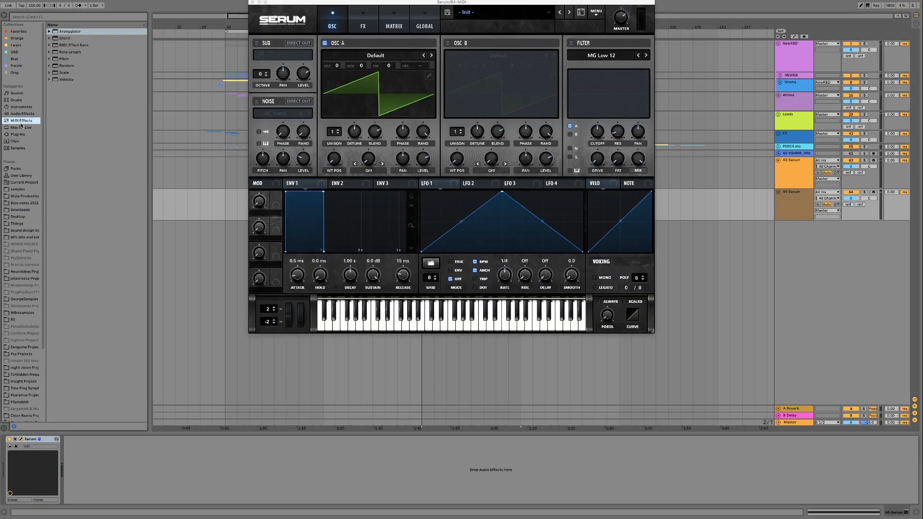
pyautogui.moveTo(72, 31); pyautogui.dragTo(155, 213)
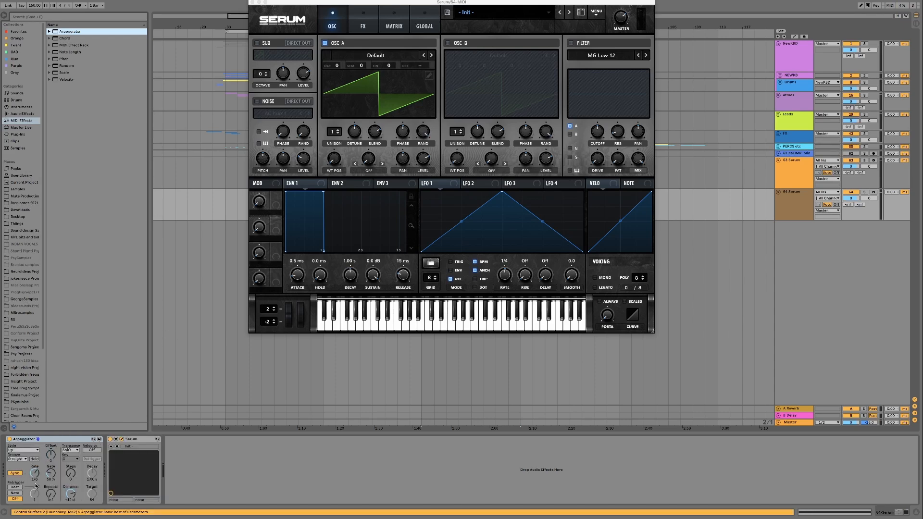
pyautogui.click(10, 439)
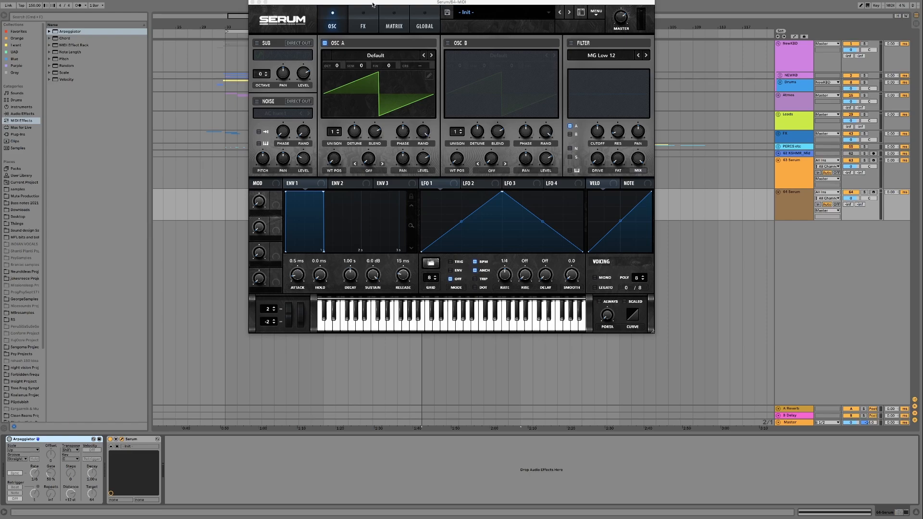
# Step: Move the Serum window clear of the screen edge, turn on its noise oscillator and enable the noise's keyboard pitch tracking
pyautogui.moveTo(370, 2); pyautogui.dragTo(400, 115)
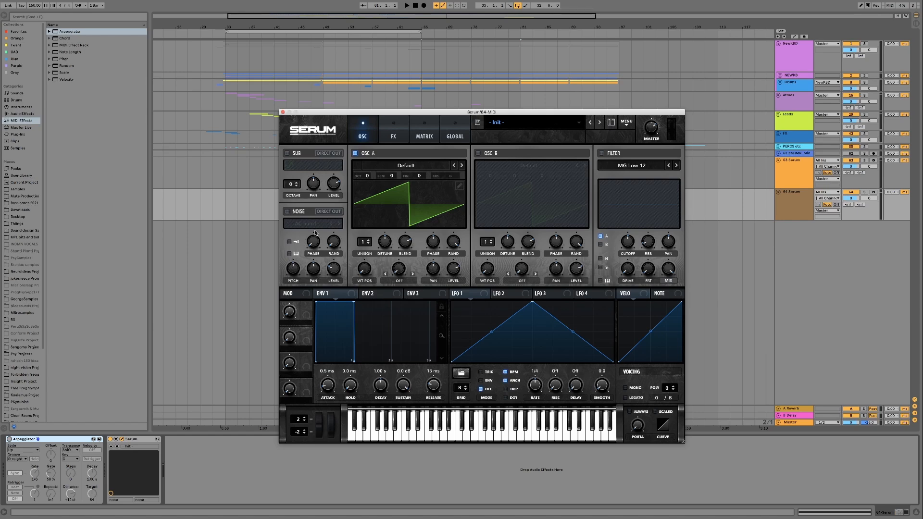
pyautogui.click(287, 211)
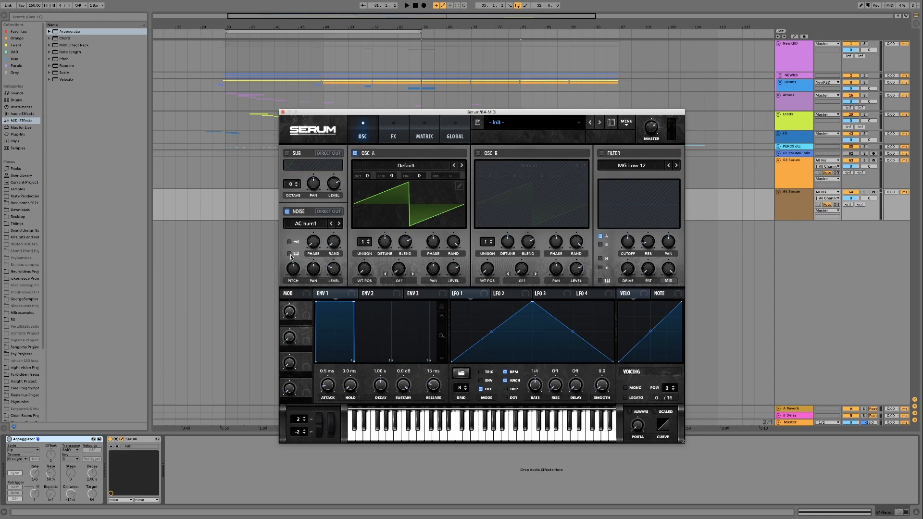
pyautogui.moveTo(337, 247)
pyautogui.moveTo(293, 272); pyautogui.dragTo(292, 252)
# Step: Assign LFO 1 as the noise oscillator's source and set oscillator A's warp mode to FM NoiseOsc
pyautogui.moveTo(464, 296)
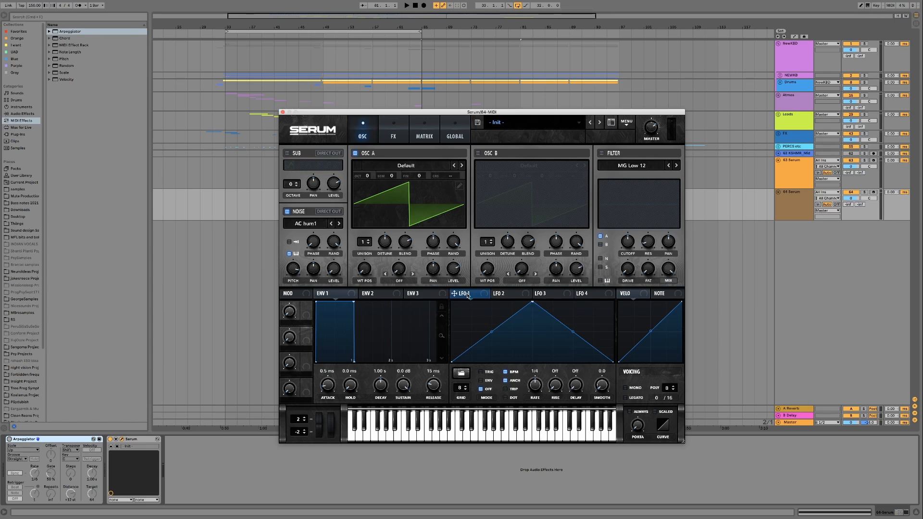
pyautogui.moveTo(467, 295); pyautogui.dragTo(307, 225)
pyautogui.click(402, 282)
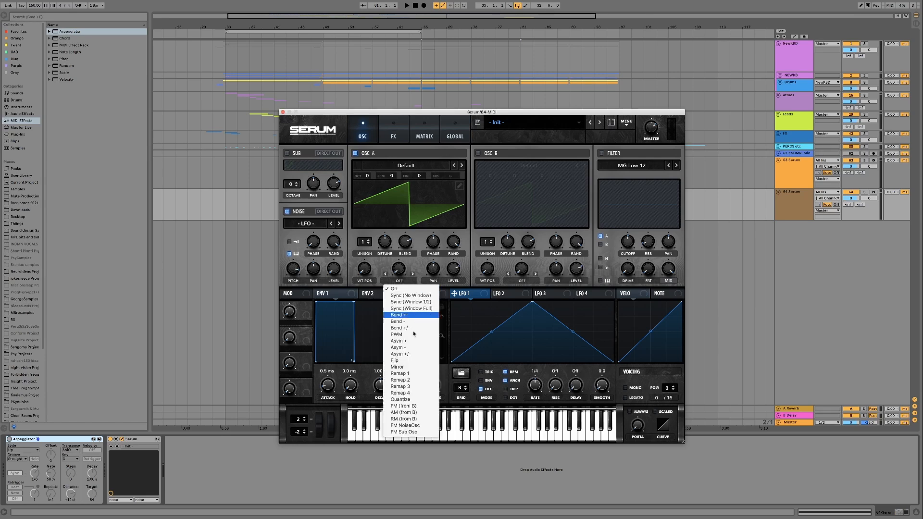
pyautogui.click(410, 427)
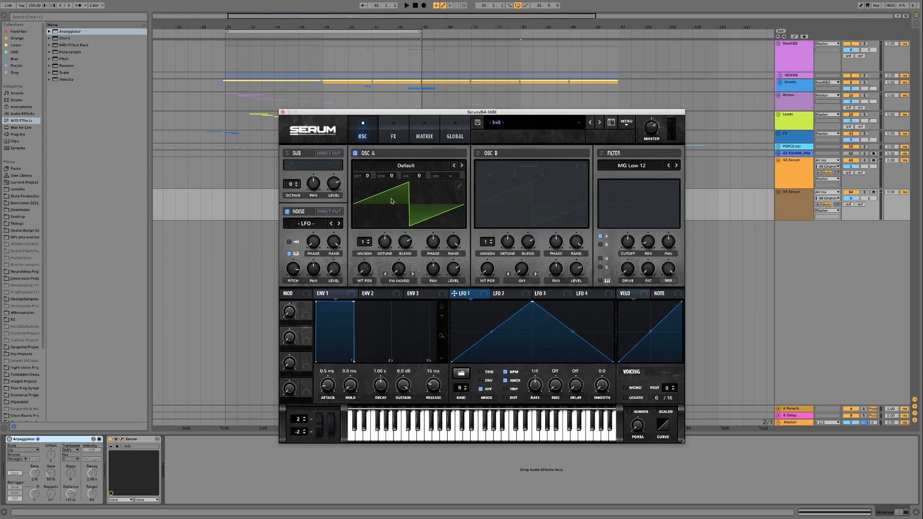
# Step: Turn on the filter, choose the Band 24 type, raise its resonance and lower its cutoff
pyautogui.click(600, 153)
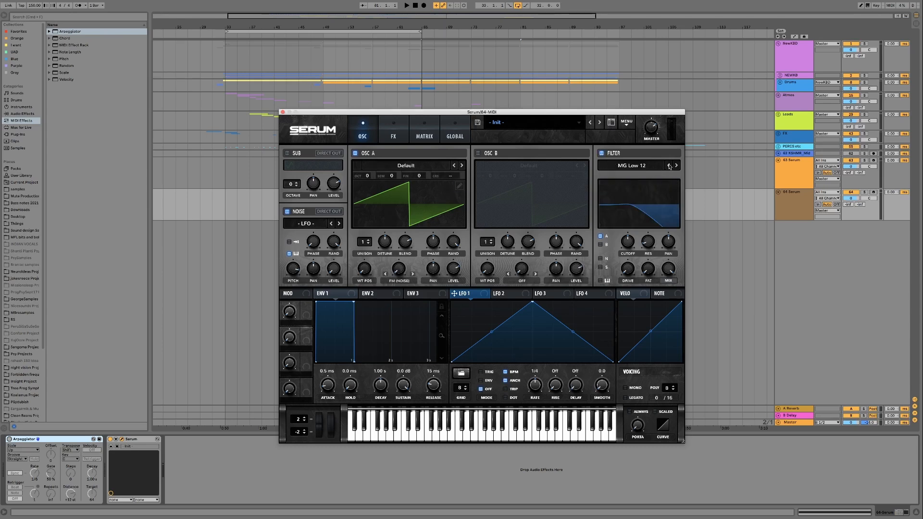
pyautogui.click(676, 165)
pyautogui.click(676, 166)
pyautogui.click(676, 165)
pyautogui.click(676, 165)
pyautogui.click(676, 165)
pyautogui.click(676, 165)
pyautogui.click(676, 165)
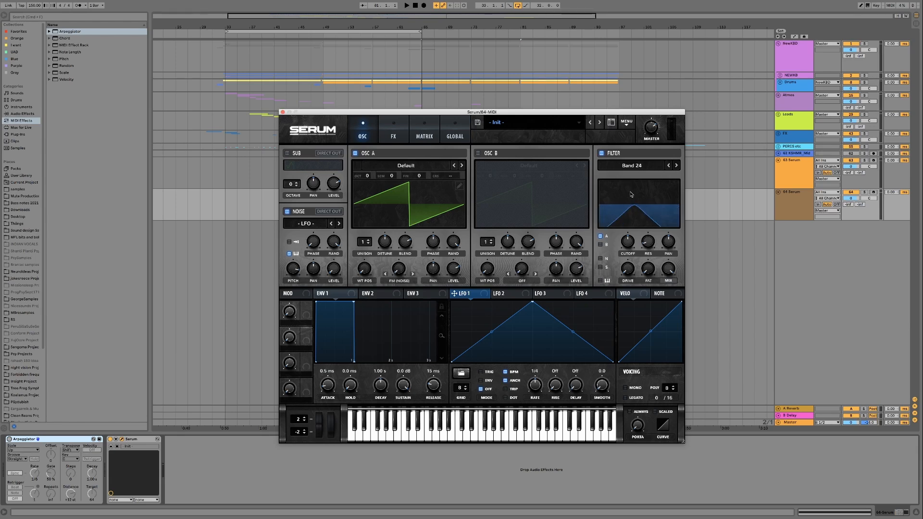
pyautogui.moveTo(649, 241); pyautogui.dragTo(651, 228)
pyautogui.moveTo(629, 242); pyautogui.dragTo(628, 255)
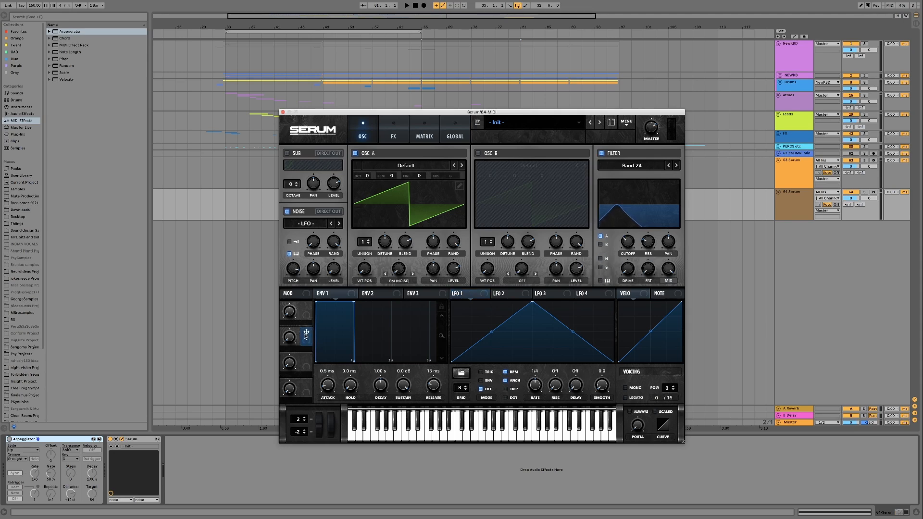
# Step: Assign Macro 2 to the filter cutoff and turn the macro up while playing the clip
pyautogui.moveTo(306, 333); pyautogui.dragTo(617, 237)
pyautogui.press('space')
pyautogui.moveTo(291, 342)
pyautogui.mouseDown()
pyautogui.moveTo(293, 254)
pyautogui.moveTo(291, 329)
pyautogui.mouseUp()
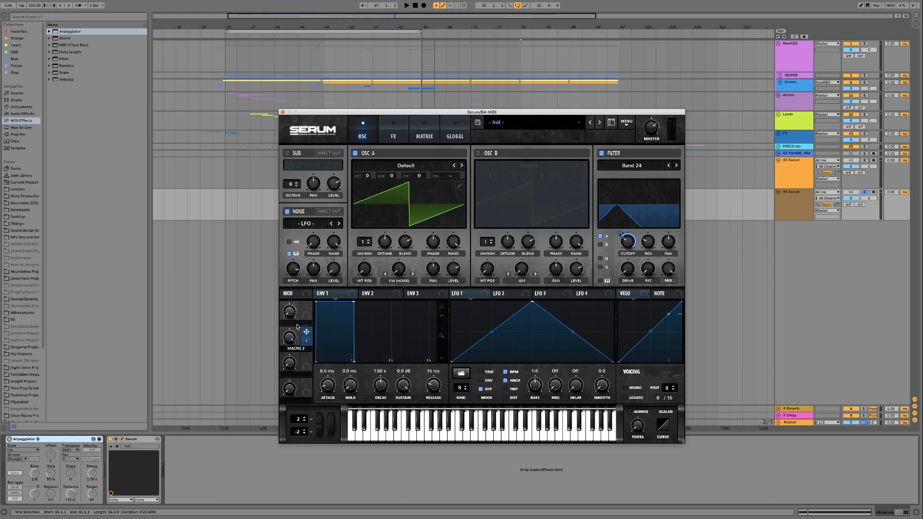
# Step: Make LFO 1 the auxiliary source of the Macro 2 to filter cutoff modulation and set the LFO rate to 2 bar
pyautogui.click(418, 137)
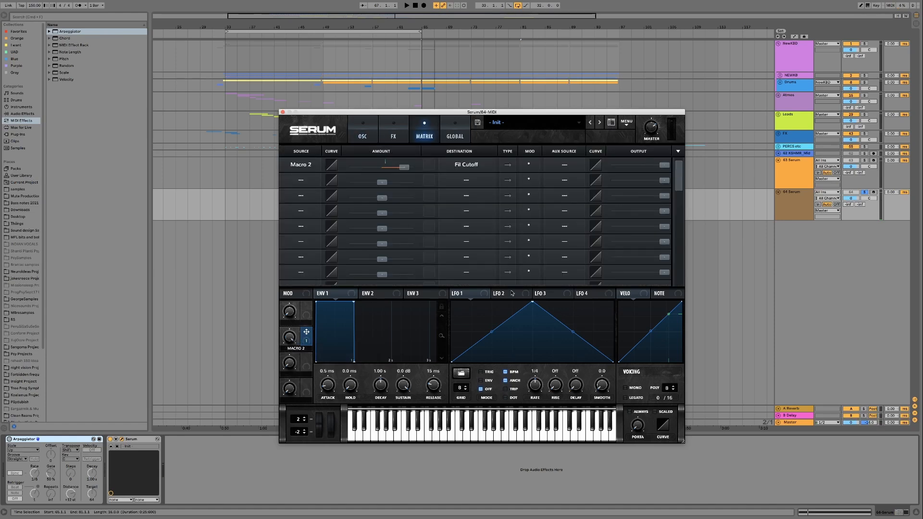
pyautogui.moveTo(467, 295); pyautogui.dragTo(574, 165)
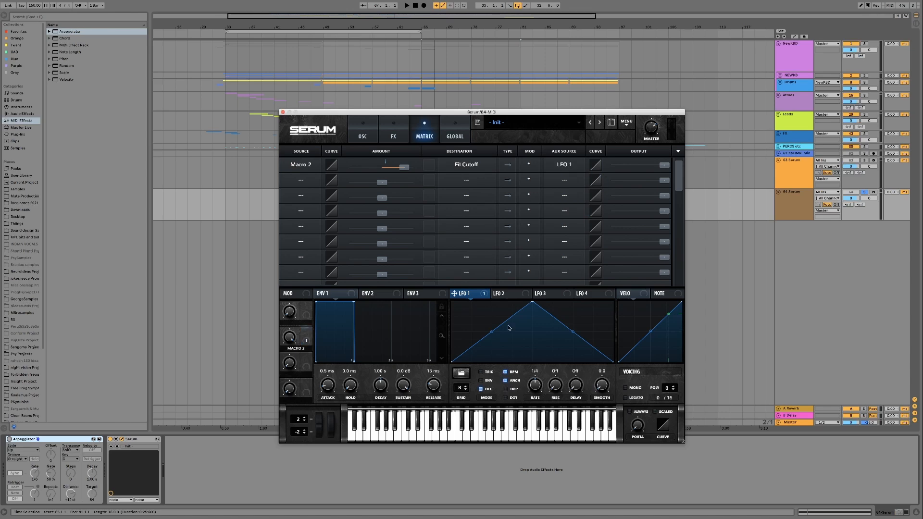
pyautogui.moveTo(534, 401); pyautogui.dragTo(534, 405)
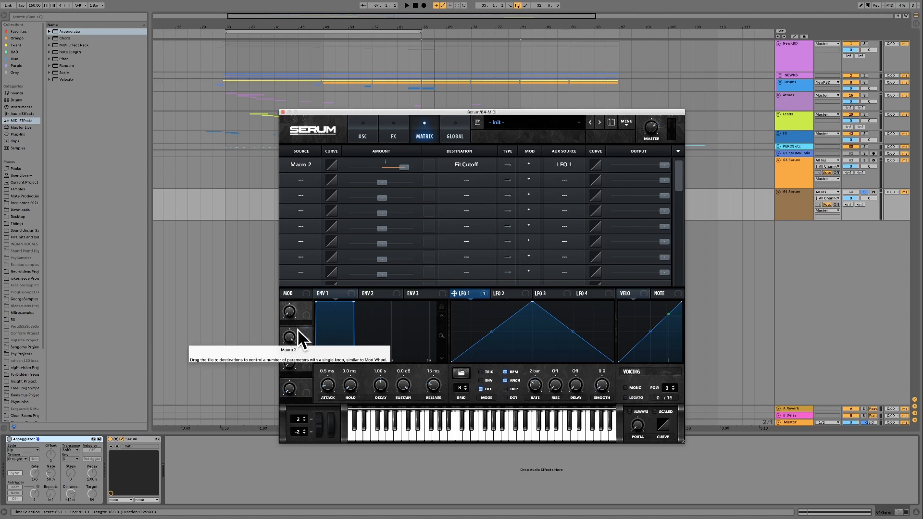
# Step: Play the clip while adjusting oscillator A's FM (Noise) warp amount
pyautogui.click(373, 135)
pyautogui.press('space')
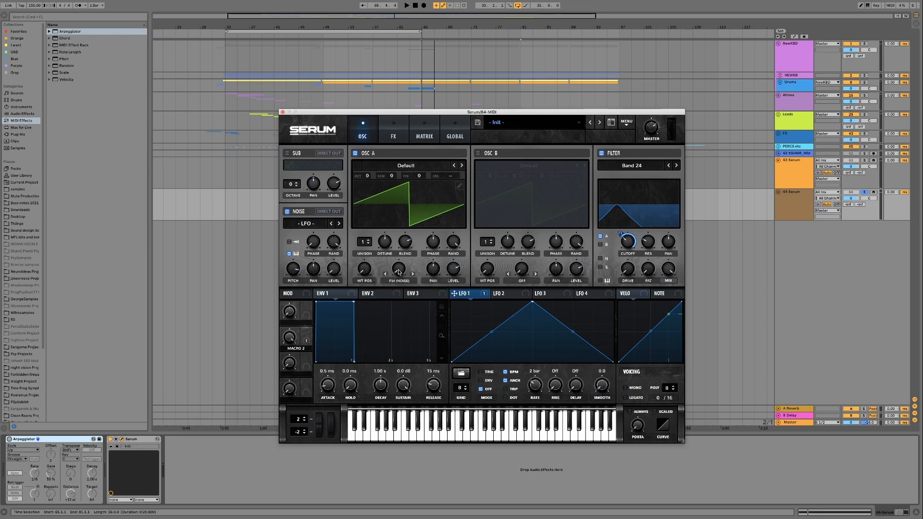
pyautogui.moveTo(399, 272); pyautogui.dragTo(399, 221)
pyautogui.press('space')
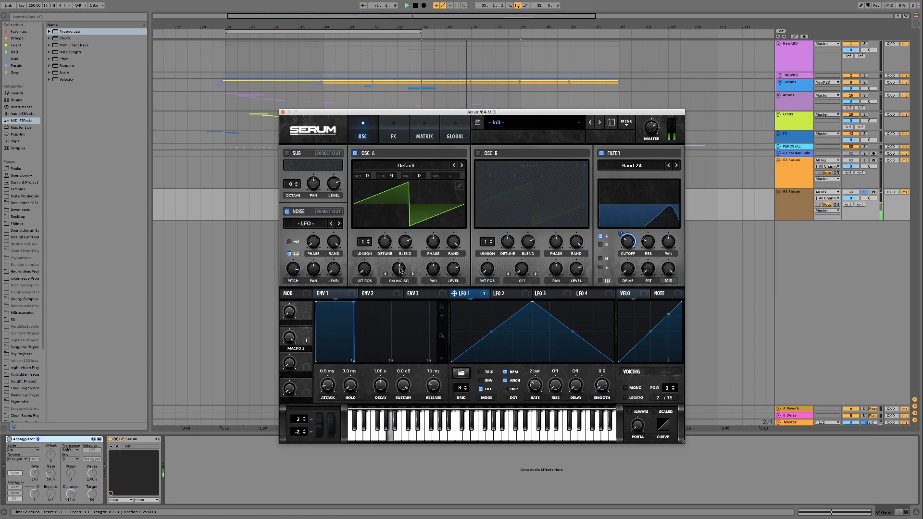
pyautogui.moveTo(400, 271); pyautogui.dragTo(401, 276)
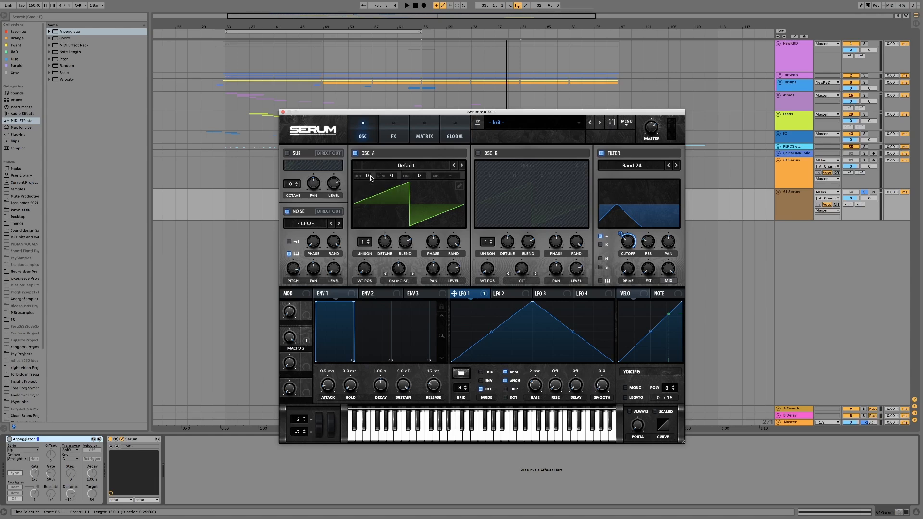
# Step: Set oscillator A's octave to +1 and play the clip to hear the pitch
pyautogui.press('space')
pyautogui.moveTo(369, 177)
pyautogui.mouseDown()
pyautogui.moveTo(372, 168)
pyautogui.moveTo(369, 177)
pyautogui.mouseUp()
pyautogui.press('space')
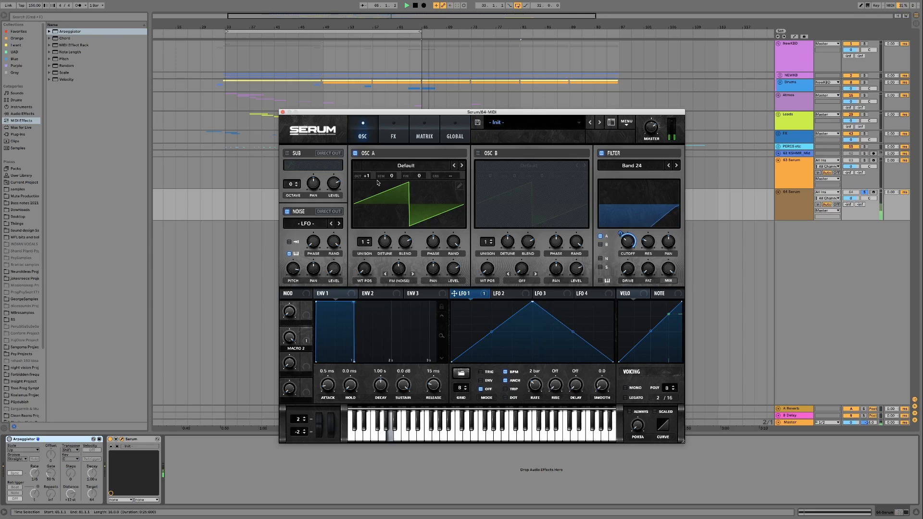
pyautogui.press('space')
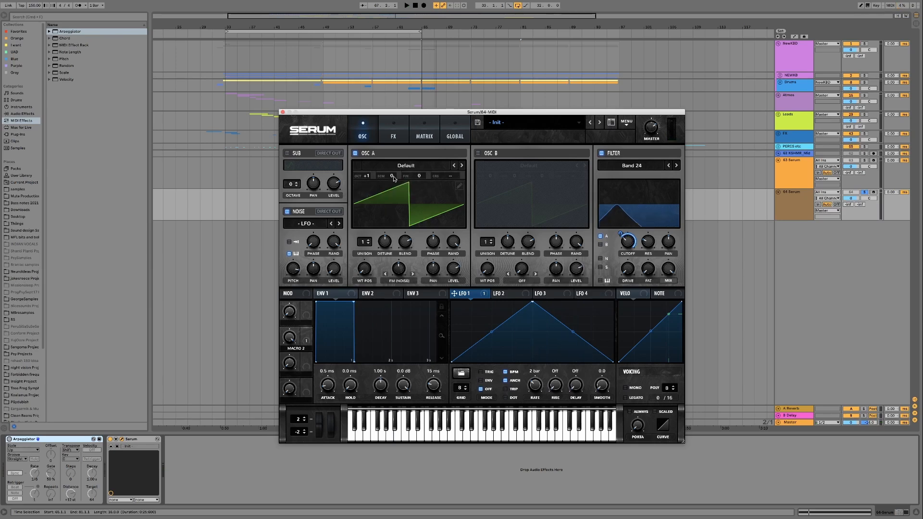
# Step: Add a Tuner audio effect after Serum on the new track
pyautogui.rightClick(393, 178)
pyautogui.press('Escape')
pyautogui.click(23, 113)
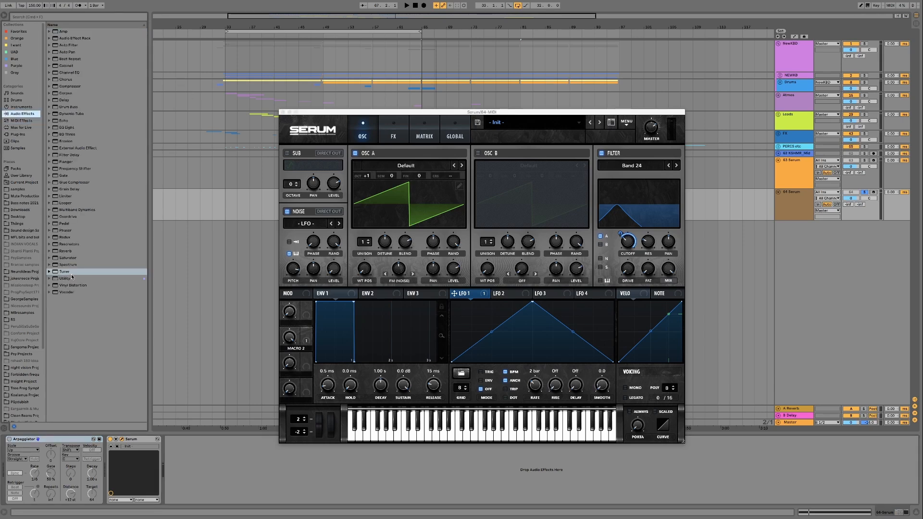
pyautogui.click(71, 272)
pyautogui.moveTo(182, 419); pyautogui.dragTo(210, 460)
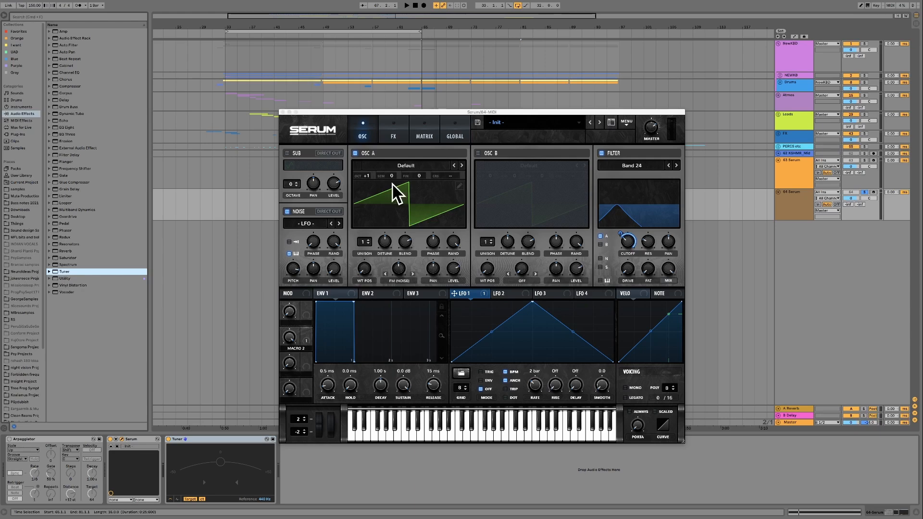
# Step: Tune oscillator A to +4 semitones and -19 cents fine while playing the clip through the Tuner
pyautogui.scroll(2, 392, 175)
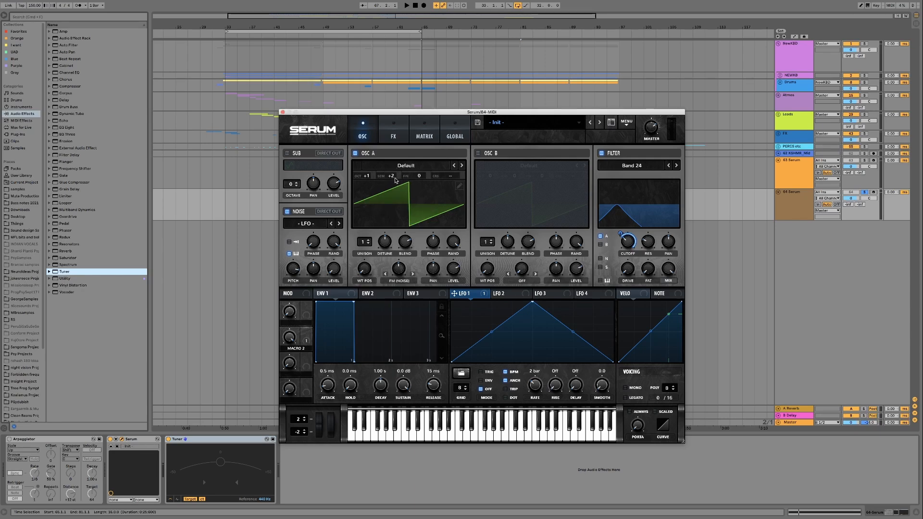
pyautogui.press('space')
pyautogui.scroll(2, 395, 177)
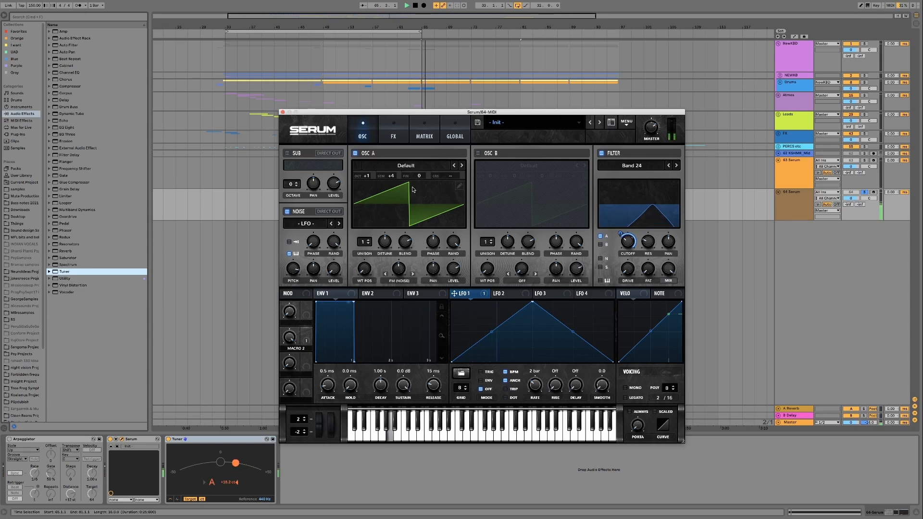
pyautogui.moveTo(421, 176); pyautogui.dragTo(421, 189)
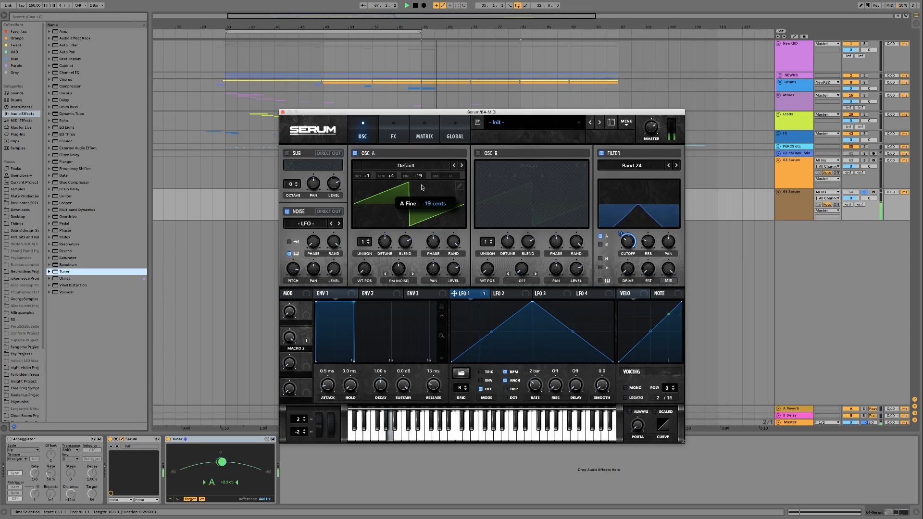
# Step: Fine-tune oscillator A to -18 cents with the semitone offset at +4, and play the clip
pyautogui.moveTo(421, 189); pyautogui.dragTo(421, 187)
pyautogui.scroll(3, 393, 175)
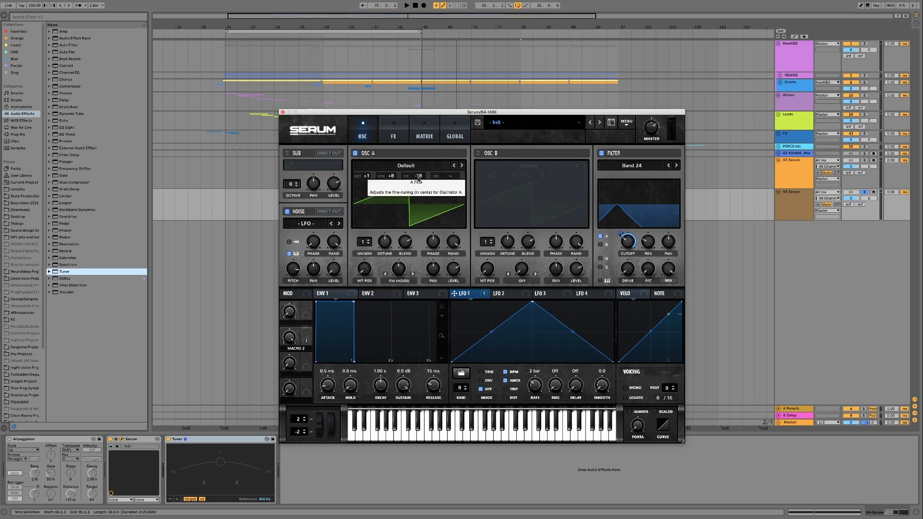
pyautogui.moveTo(395, 176); pyautogui.dragTo(391, 182)
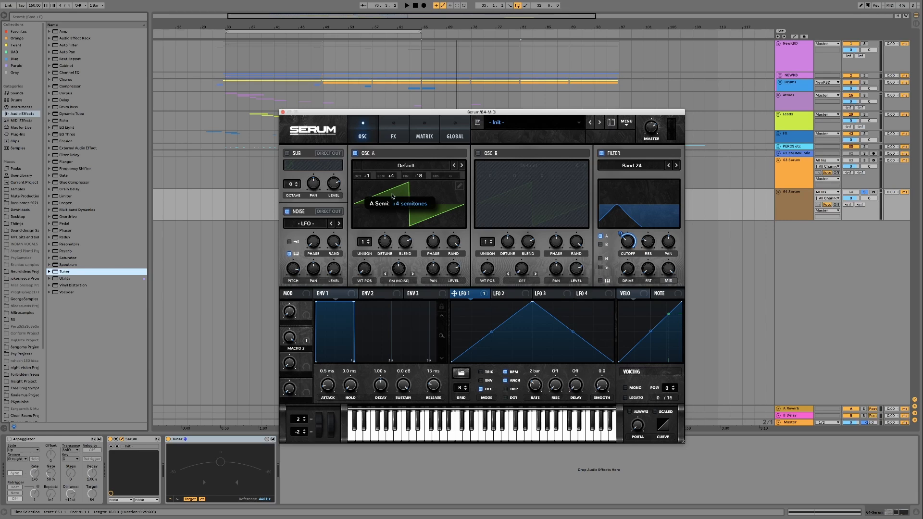
pyautogui.press('space')
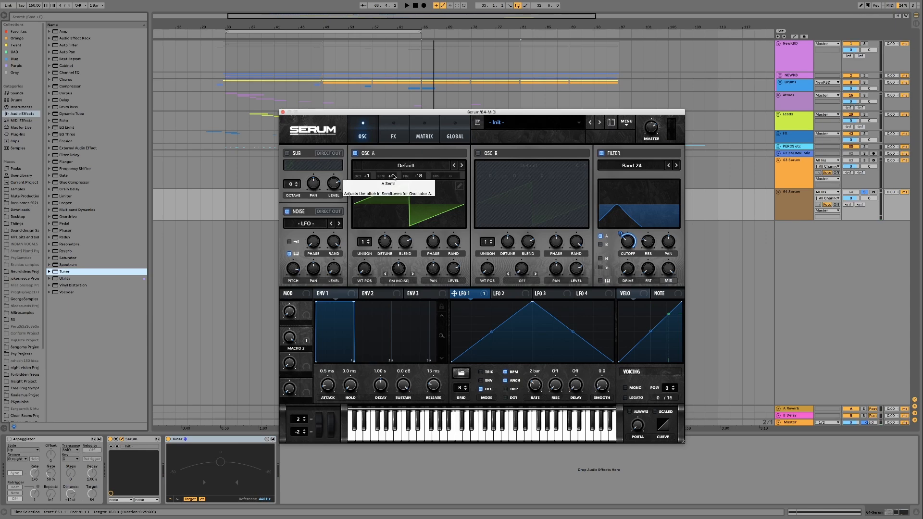
# Step: Compare the clip with oscillator A's semitone and fine tuning reset to 0, and restore +4 semitones and -18 cents
pyautogui.doubleClick(393, 177)
pyautogui.moveTo(419, 176); pyautogui.dragTo(424, 175)
pyautogui.press('space')
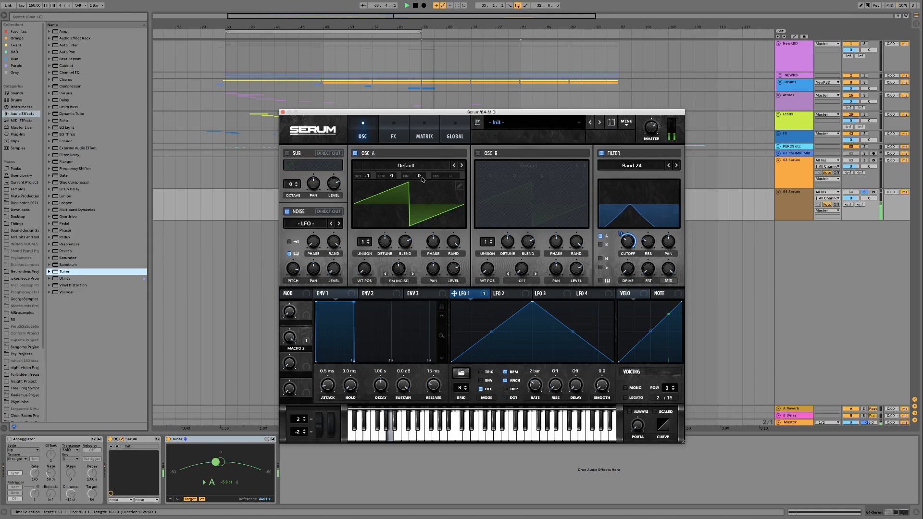
pyautogui.press('space')
pyautogui.rightClick(396, 178)
pyautogui.click(428, 210)
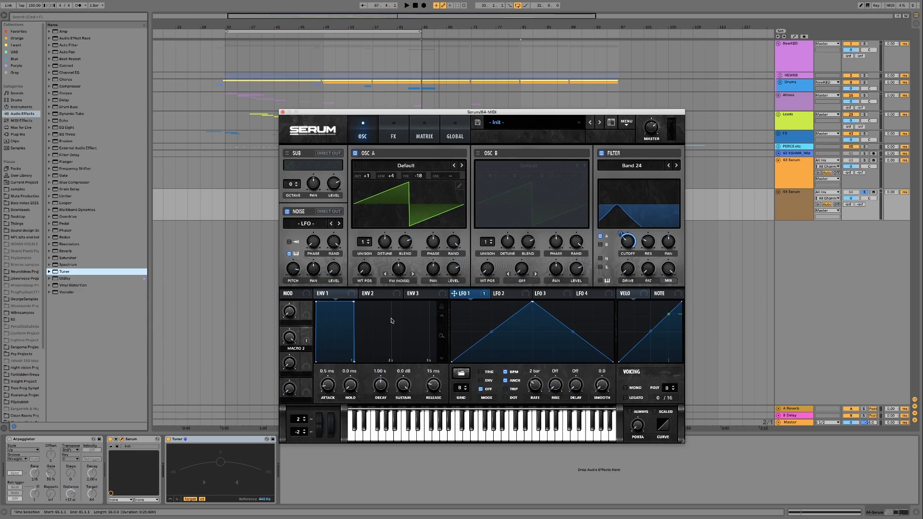
# Step: Assign Macro 3 to the noise oscillator's pitch with a negative amount and play the clip while turning the macro
pyautogui.moveTo(305, 363); pyautogui.dragTo(289, 269)
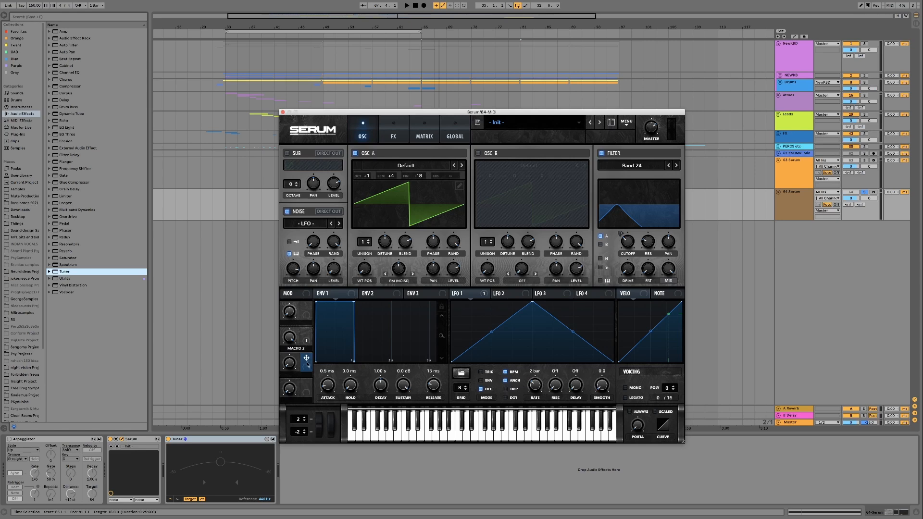
pyautogui.moveTo(307, 364); pyautogui.dragTo(281, 295)
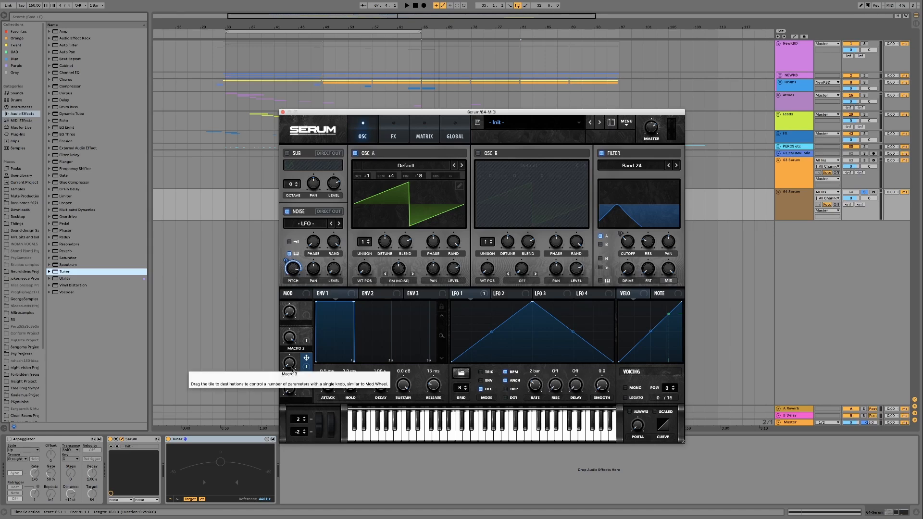
pyautogui.press('space')
pyautogui.moveTo(291, 369); pyautogui.dragTo(288, 345)
pyautogui.press('space')
# Step: Enable the Arpeggiator before Serum, set its gate to 25%, and play the clip
pyautogui.click(9, 439)
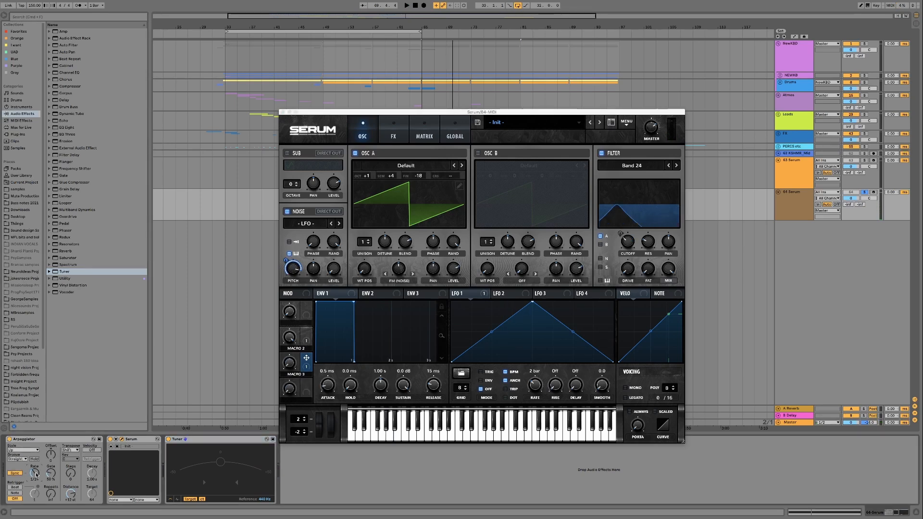
pyautogui.click(50, 479)
pyautogui.write('25')
pyautogui.press('Return')
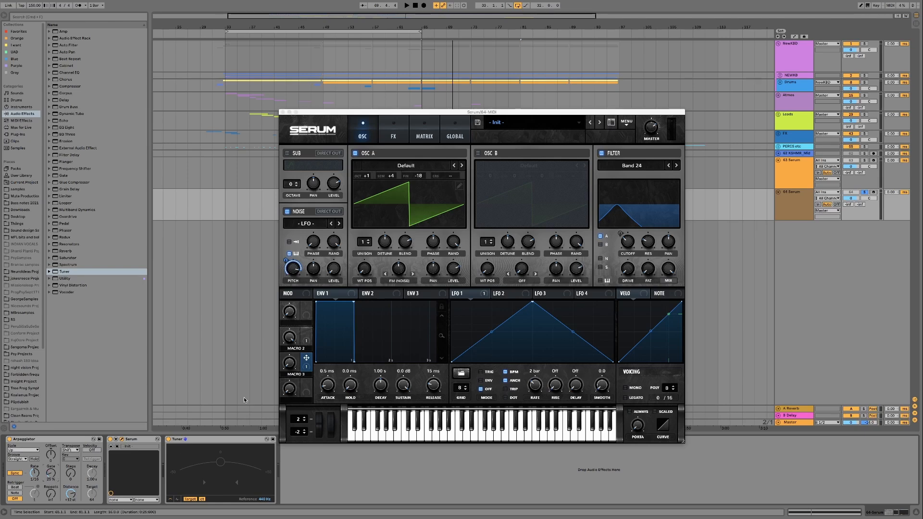
pyautogui.press('space')
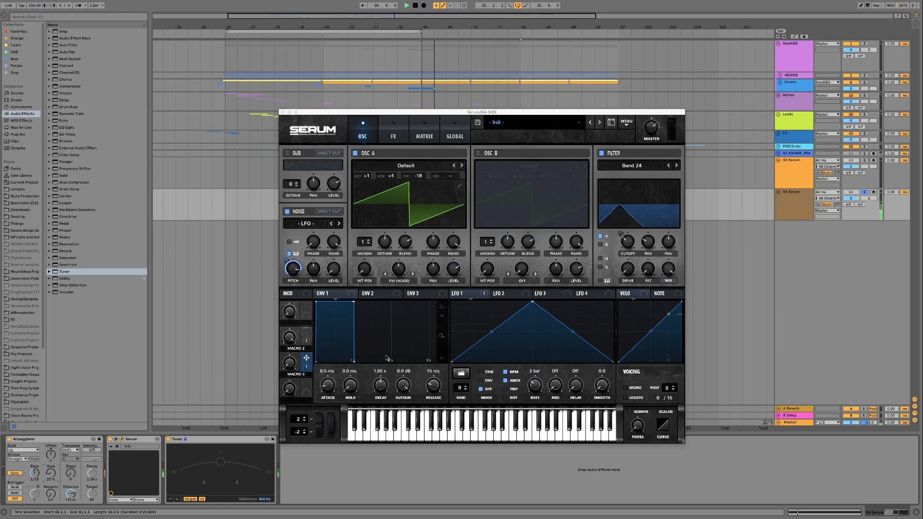
# Step: Set envelope 1's release to 50 ms while playing the clip
pyautogui.moveTo(440, 388); pyautogui.dragTo(440, 383)
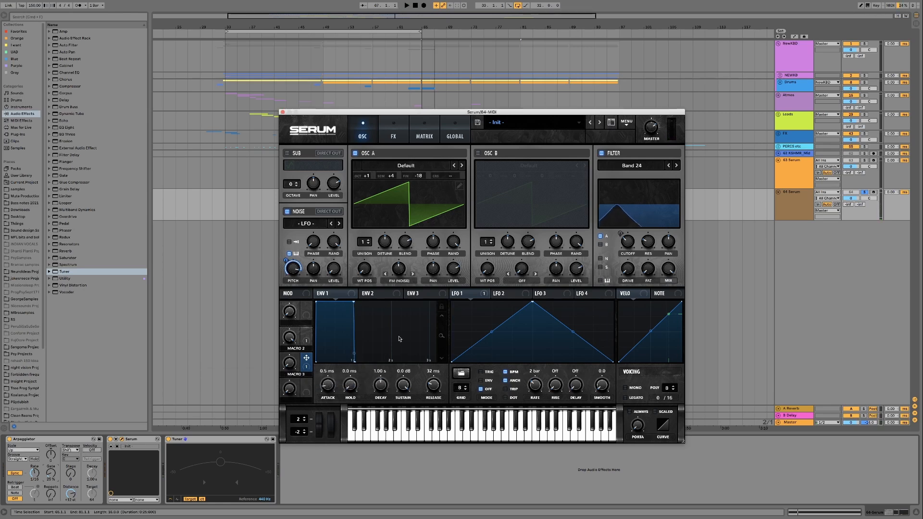
pyautogui.scroll(2, 434, 387)
pyautogui.press('space')
pyautogui.scroll(2, 434, 385)
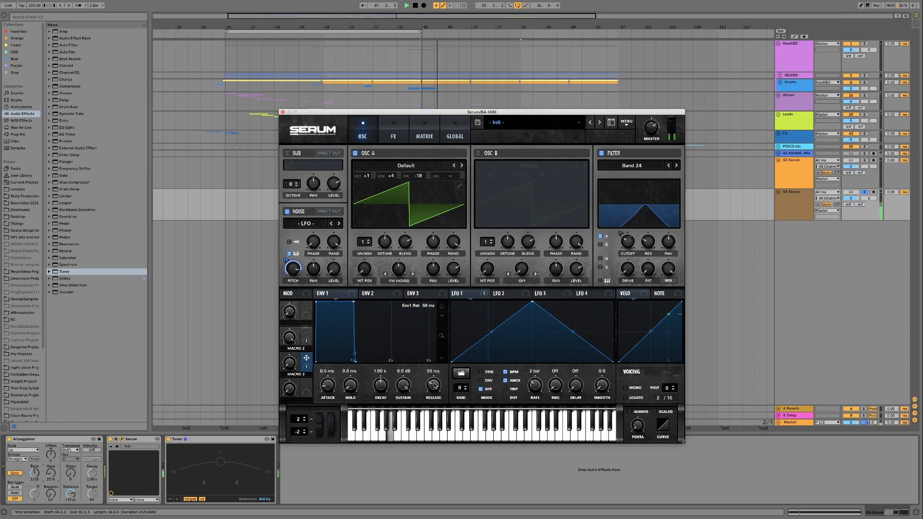
pyautogui.scroll(-1, 434, 386)
pyautogui.press('space')
# Step: Modulate envelope 1's release with NoteOn Rand1 and reduce the modulation to a small positive amount
pyautogui.rightClick(433, 386)
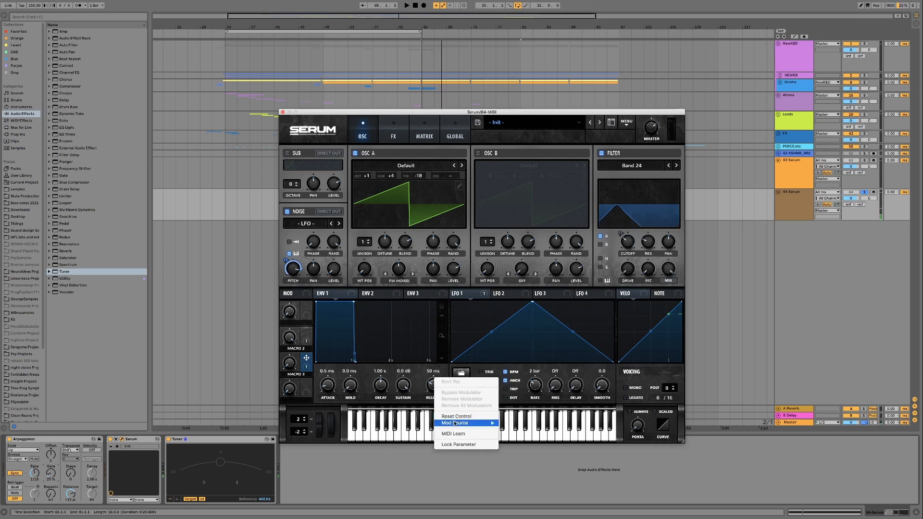
pyautogui.moveTo(486, 423)
pyautogui.click(522, 434)
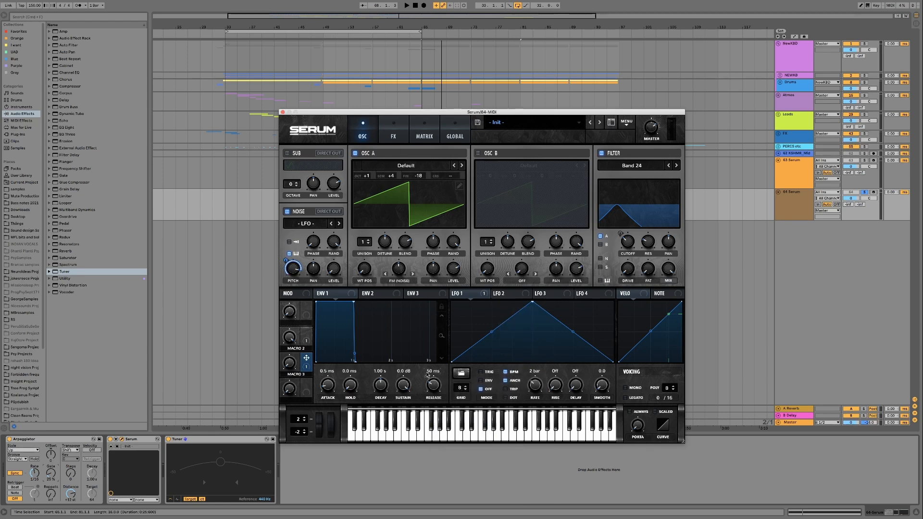
pyautogui.click(418, 126)
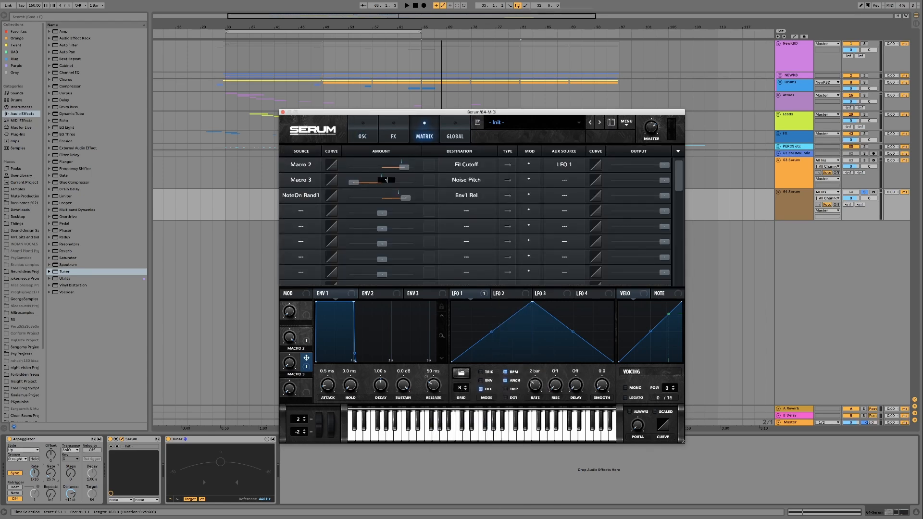
pyautogui.doubleClick(405, 197)
pyautogui.click(360, 139)
# Step: Play the arpeggiated clip while sweeping Macro 3 to hear the noise pitch change
pyautogui.press('space')
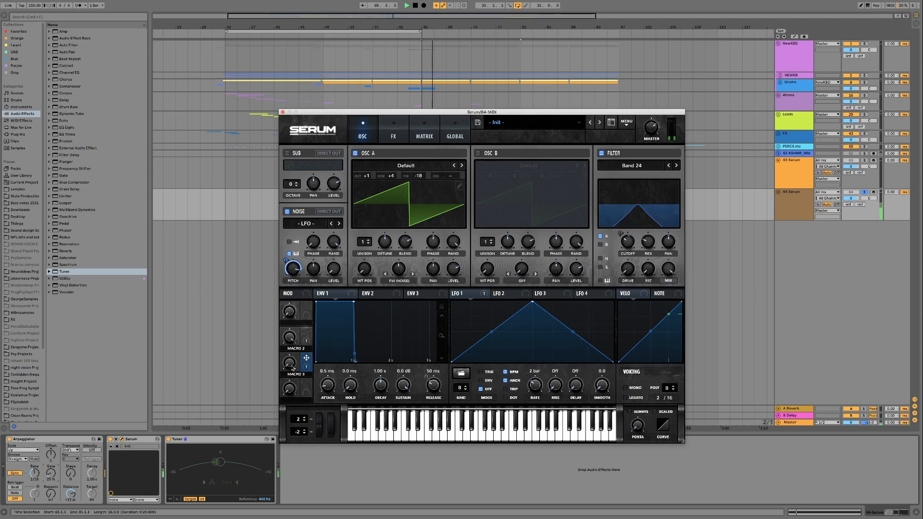
pyautogui.moveTo(290, 330); pyautogui.dragTo(288, 283)
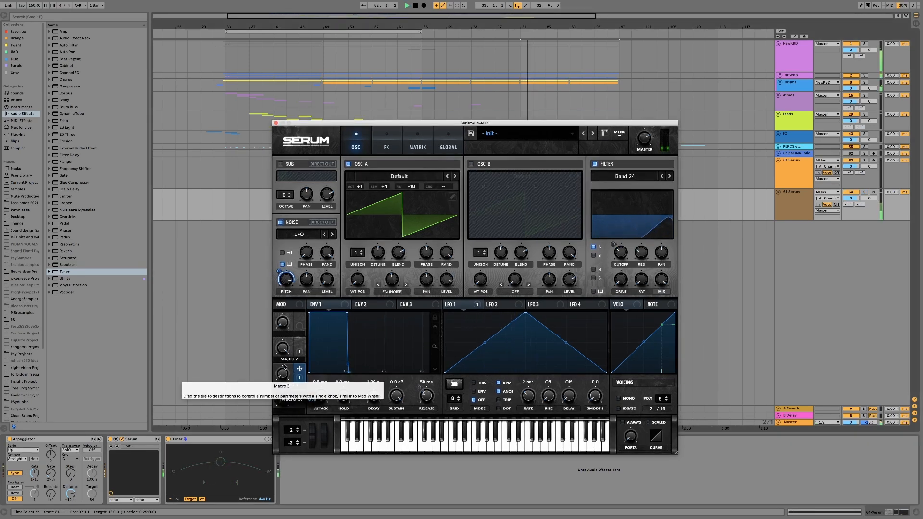
pyautogui.moveTo(281, 375); pyautogui.dragTo(293, 400)
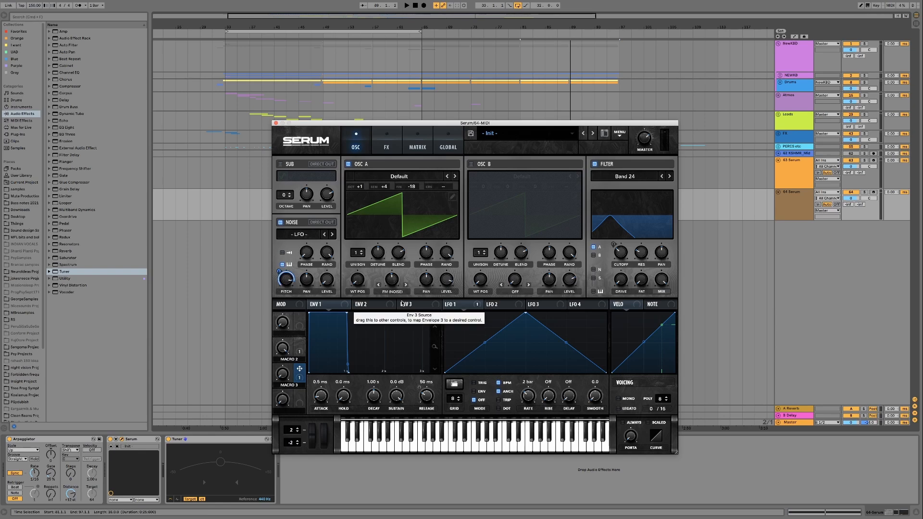
# Step: Enable Serum's Filter effect and set its type to Flg HL6-
pyautogui.click(391, 140)
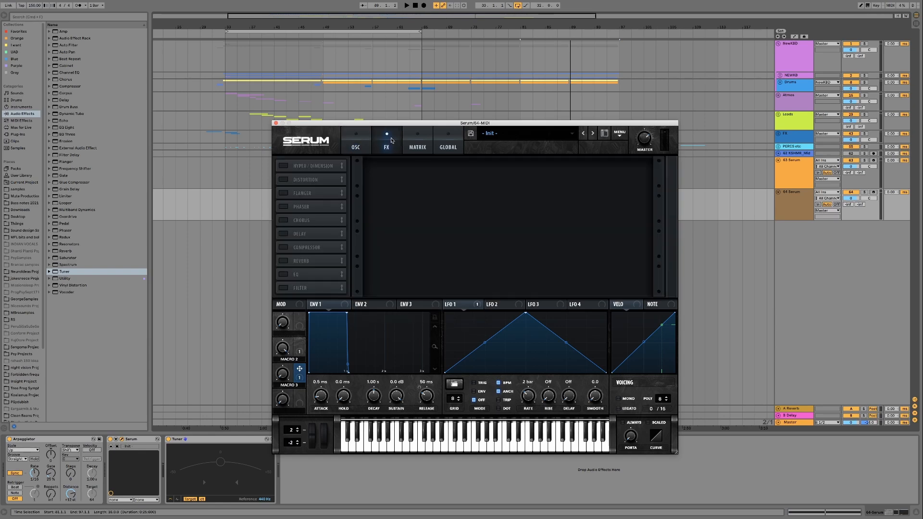
pyautogui.click(287, 287)
pyautogui.click(430, 174)
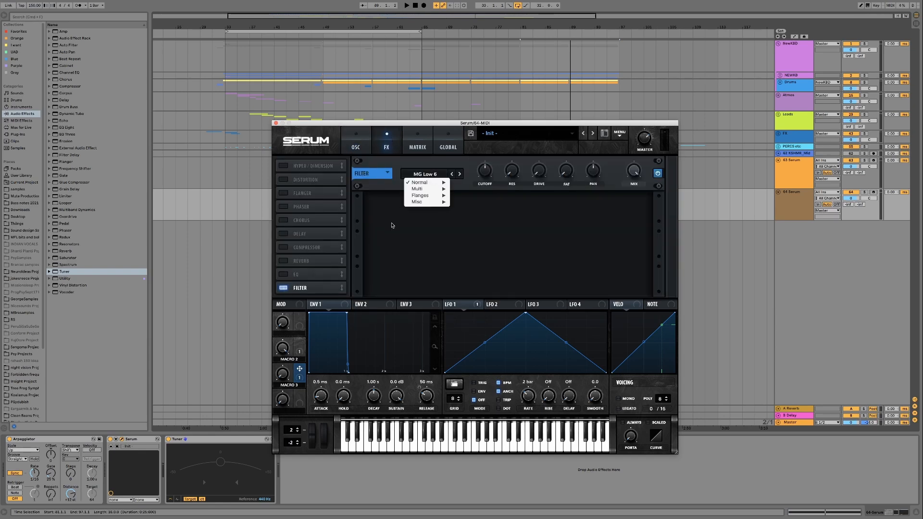
pyautogui.moveTo(430, 195)
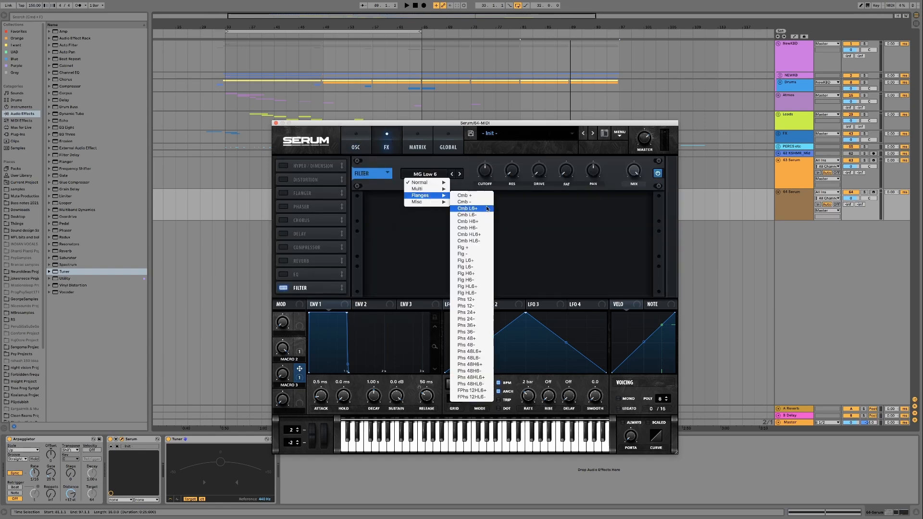
pyautogui.click(473, 293)
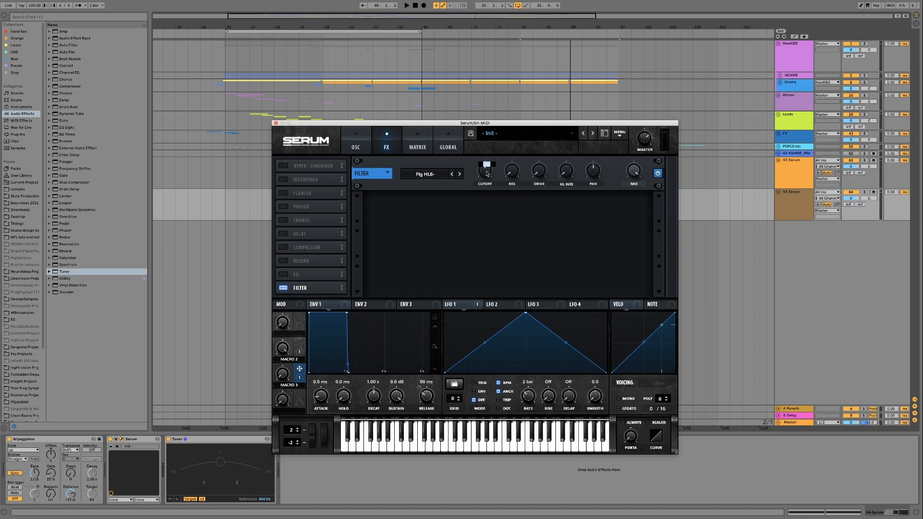
# Step: Lower the flanger filter's cutoff, raise its resonance to about 78%, and adjust its HL WID
pyautogui.moveTo(485, 171); pyautogui.dragTo(484, 187)
pyautogui.moveTo(514, 174); pyautogui.dragTo(517, 120)
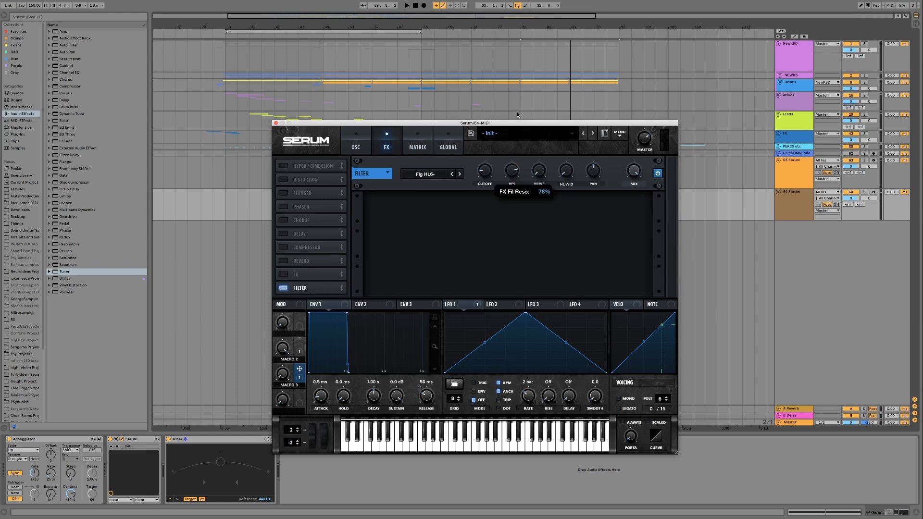
pyautogui.doubleClick(568, 174)
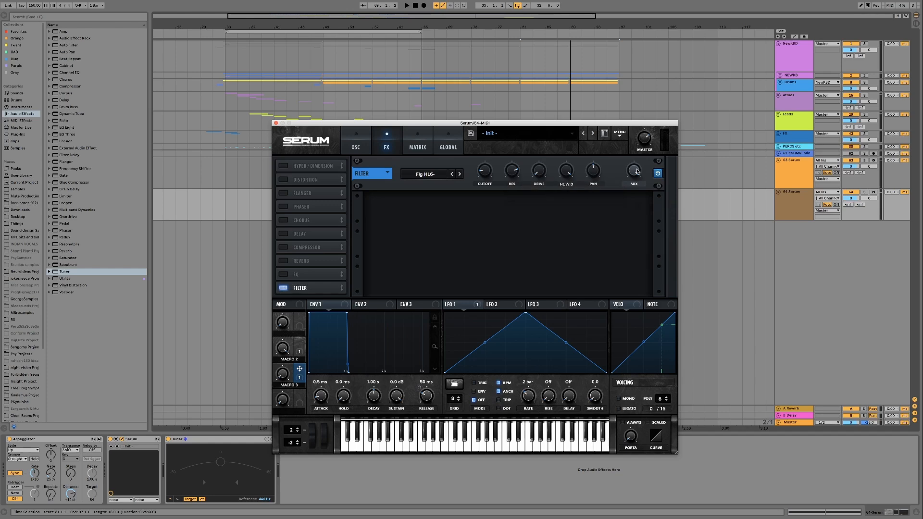
# Step: Lower the effect filter's mix, assign Macro 3 to it, and play the clip to hear the modulation
pyautogui.moveTo(634, 170); pyautogui.dragTo(631, 203)
pyautogui.moveTo(299, 371); pyautogui.dragTo(636, 171)
pyautogui.moveTo(635, 174)
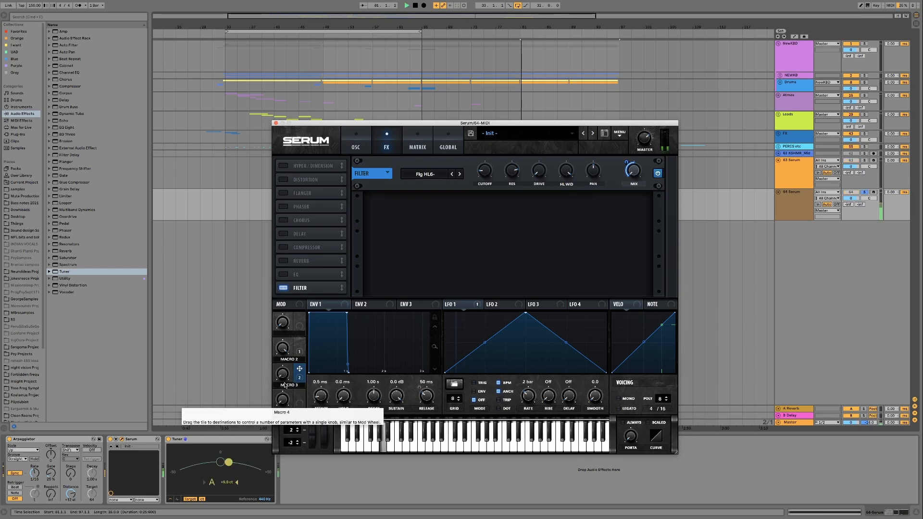
pyautogui.press('space')
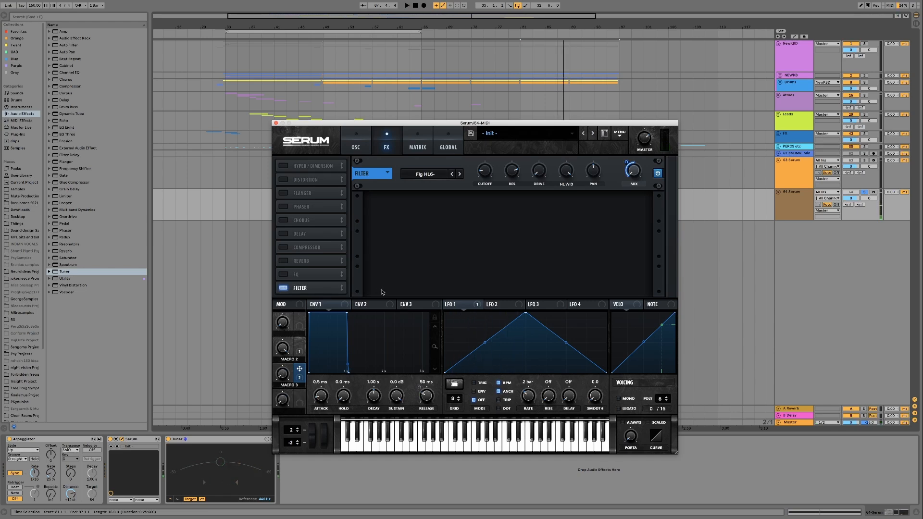
# Step: Assign NoteOn Rand2 as a modulation source for oscillator A's pan
pyautogui.click(356, 142)
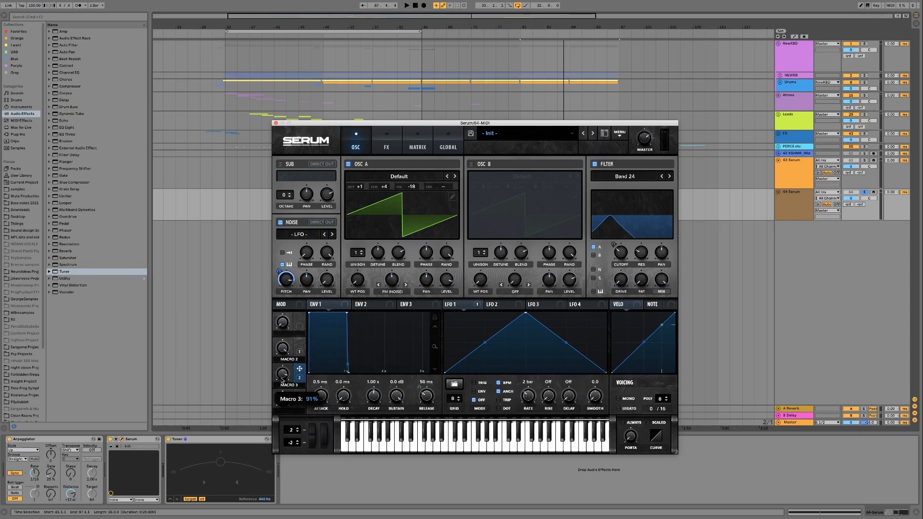
pyautogui.rightClick(427, 279)
pyautogui.moveTo(452, 316)
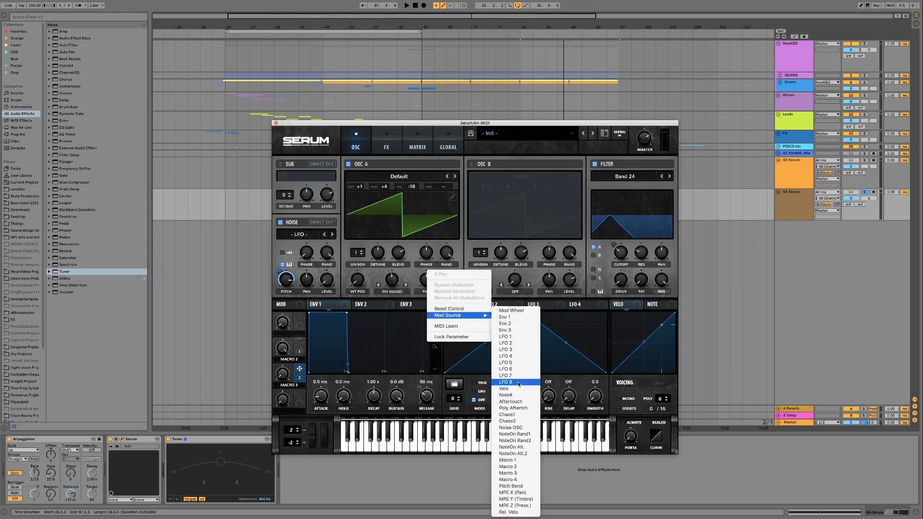
pyautogui.click(514, 440)
# Step: Reduce the NoteOn Rand2 pan modulation amount and set Macro 3 as its auxiliary source
pyautogui.click(417, 144)
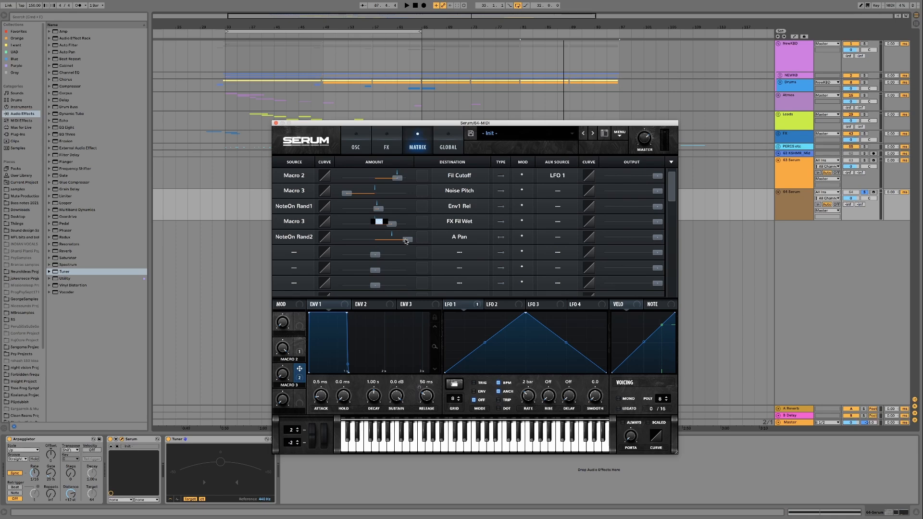
pyautogui.moveTo(405, 241); pyautogui.dragTo(399, 242)
pyautogui.click(558, 238)
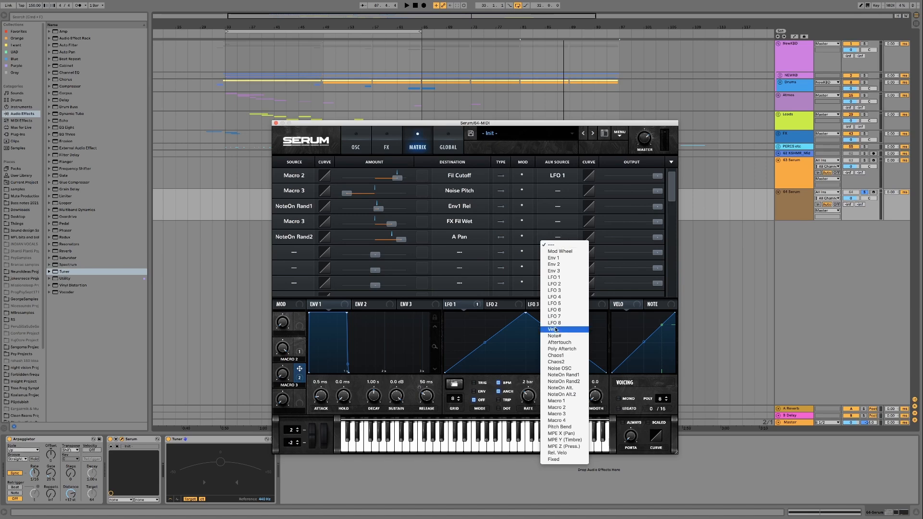
pyautogui.click(555, 401)
# Step: Move Serum's Delay below the Filter in the effects chain and enable it
pyautogui.click(383, 146)
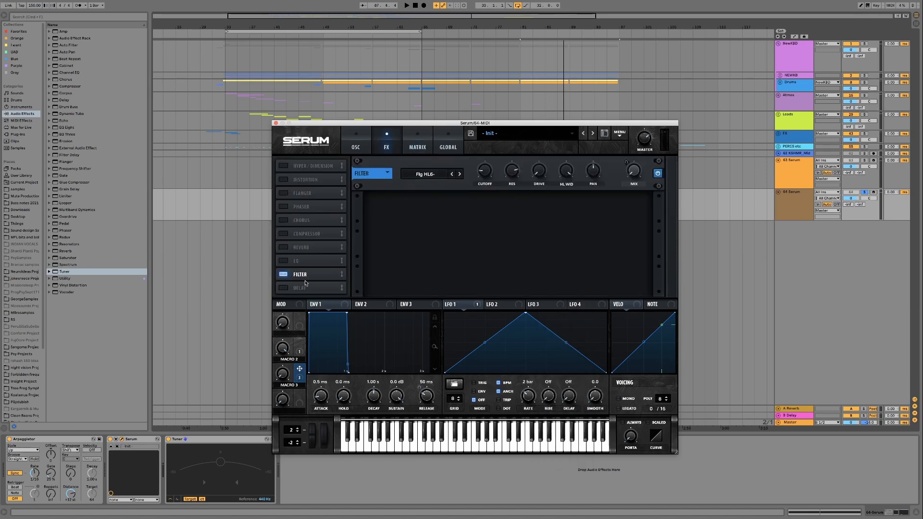
pyautogui.click(283, 288)
pyautogui.moveTo(419, 195)
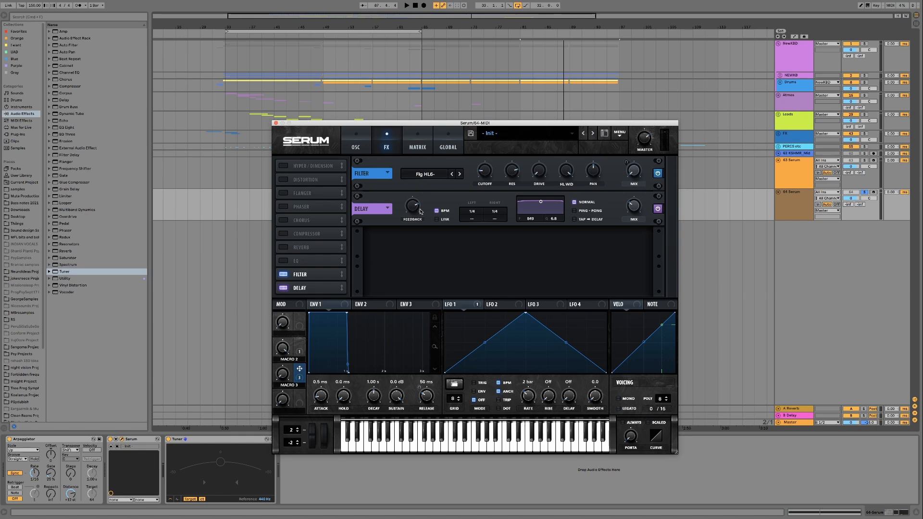
pyautogui.moveTo(638, 206)
# Step: Set both unlinked delay times to 1/8 with the left one dotted, and set the delay filter's Q to 2.2
pyautogui.click(436, 220)
pyautogui.moveTo(477, 213); pyautogui.dragTo(479, 217)
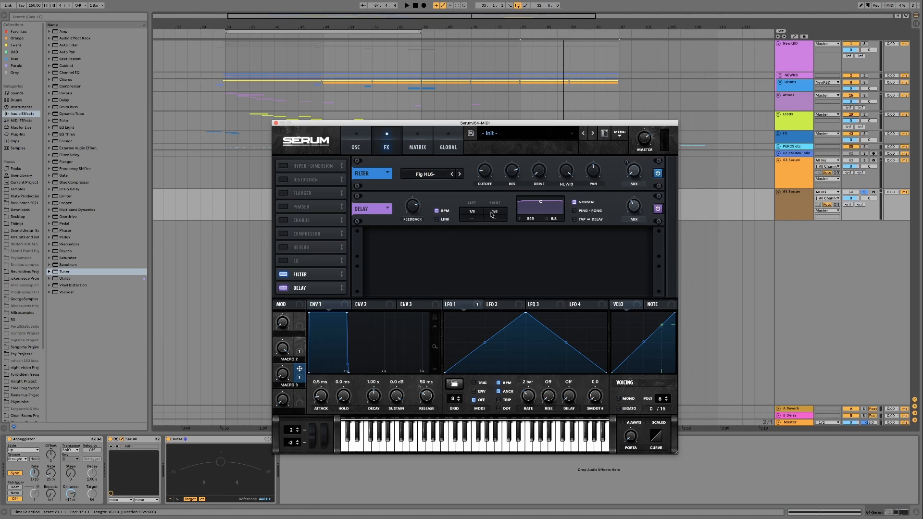
pyautogui.moveTo(473, 221); pyautogui.dragTo(475, 224)
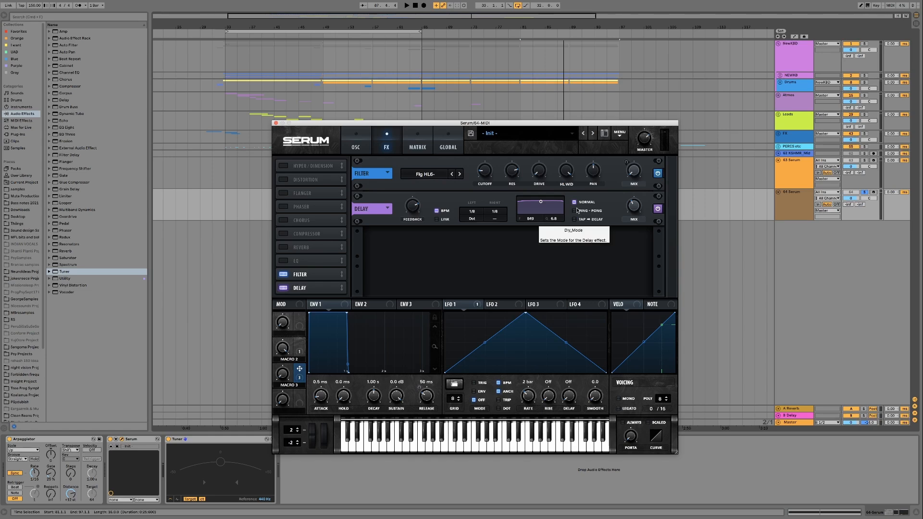
pyautogui.moveTo(548, 220); pyautogui.dragTo(546, 285)
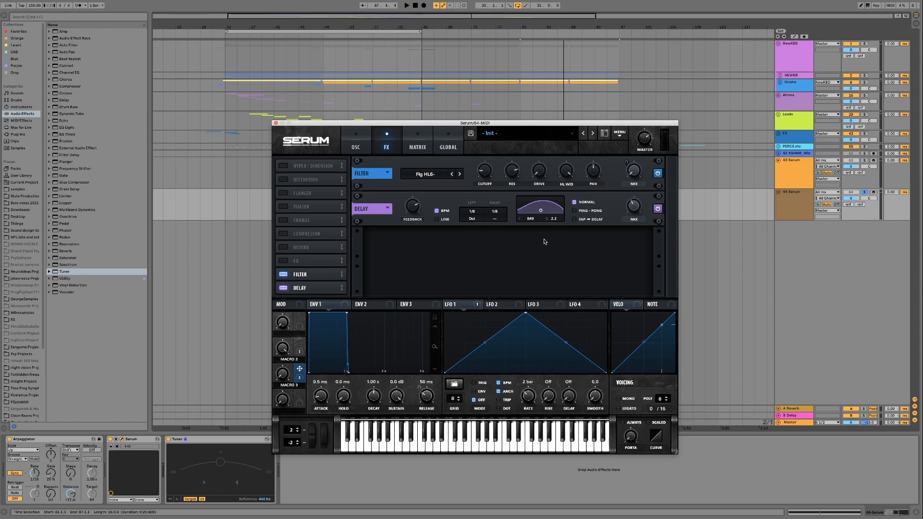
# Step: Play the track while sweeping Macro 3 to hear its combined pitch, flanger and pan modulation
pyautogui.press('space')
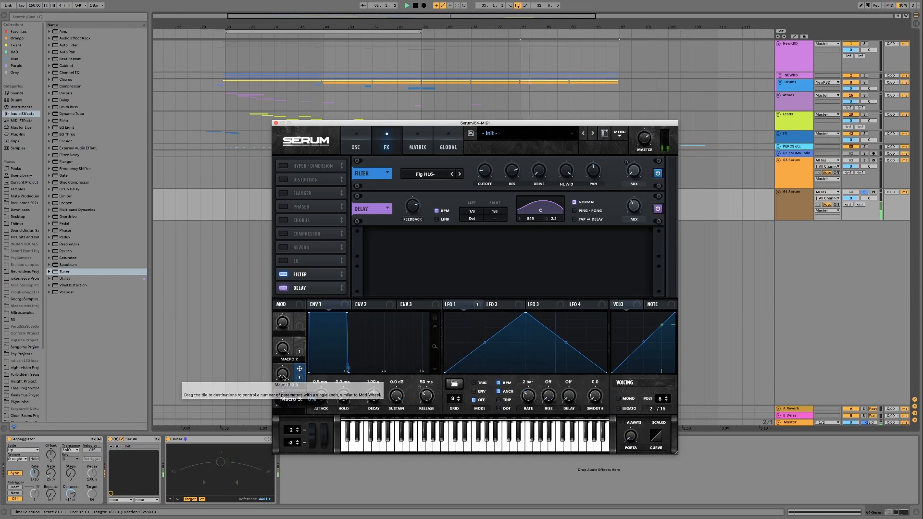
pyautogui.click(284, 375)
pyautogui.moveTo(280, 339); pyautogui.dragTo(292, 402)
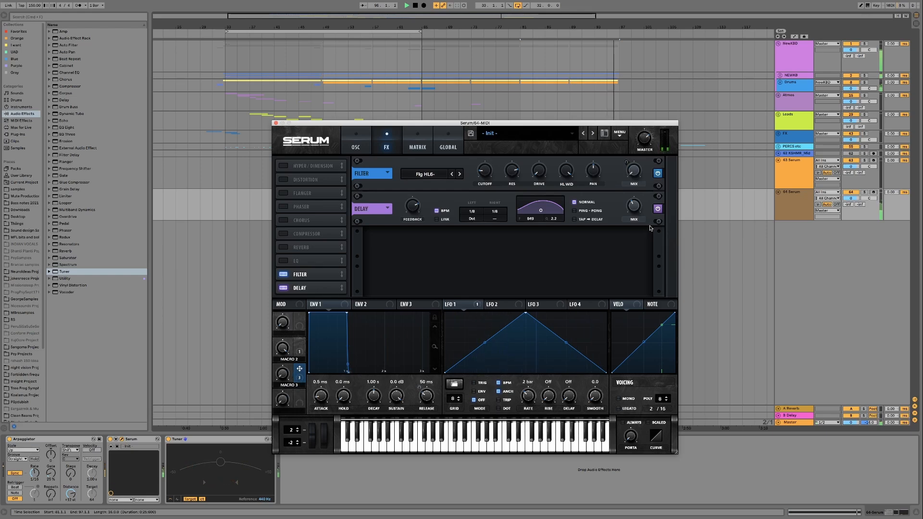
# Step: Move the Serum window aside to view the lead's MIDI clip in the arrangement
pyautogui.moveTo(458, 125); pyautogui.dragTo(301, 104)
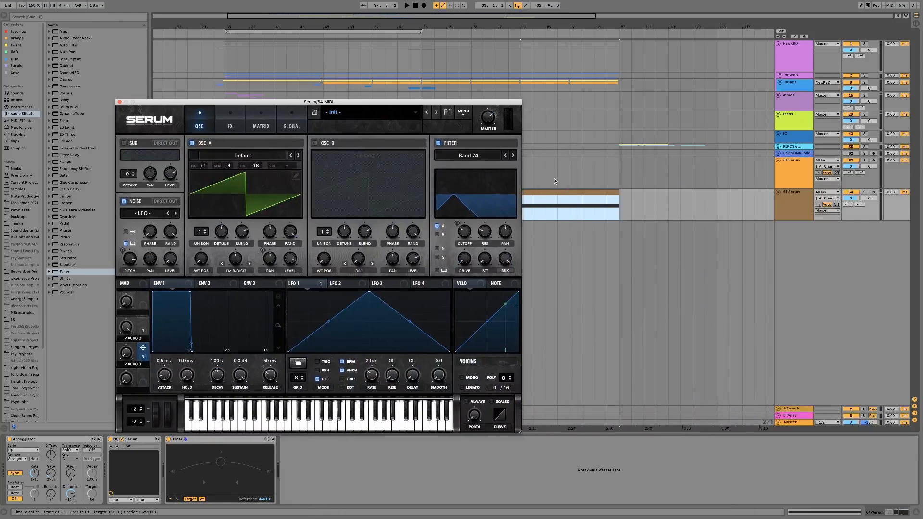
pyautogui.hscroll(-3, 548, 191)
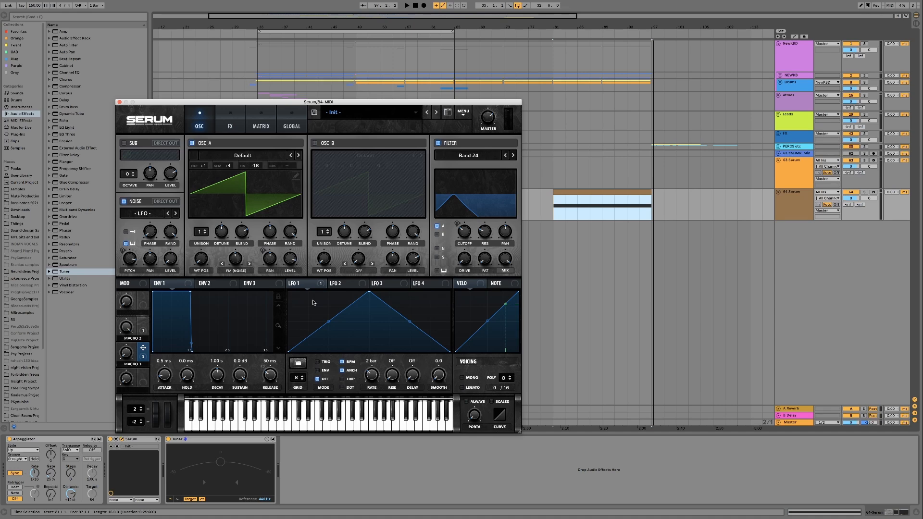
pyautogui.moveTo(330, 103); pyautogui.dragTo(353, 96)
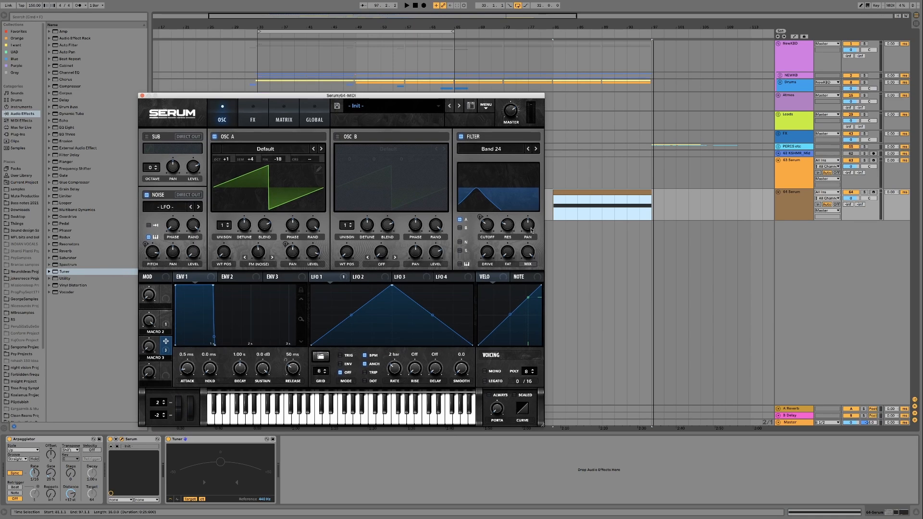